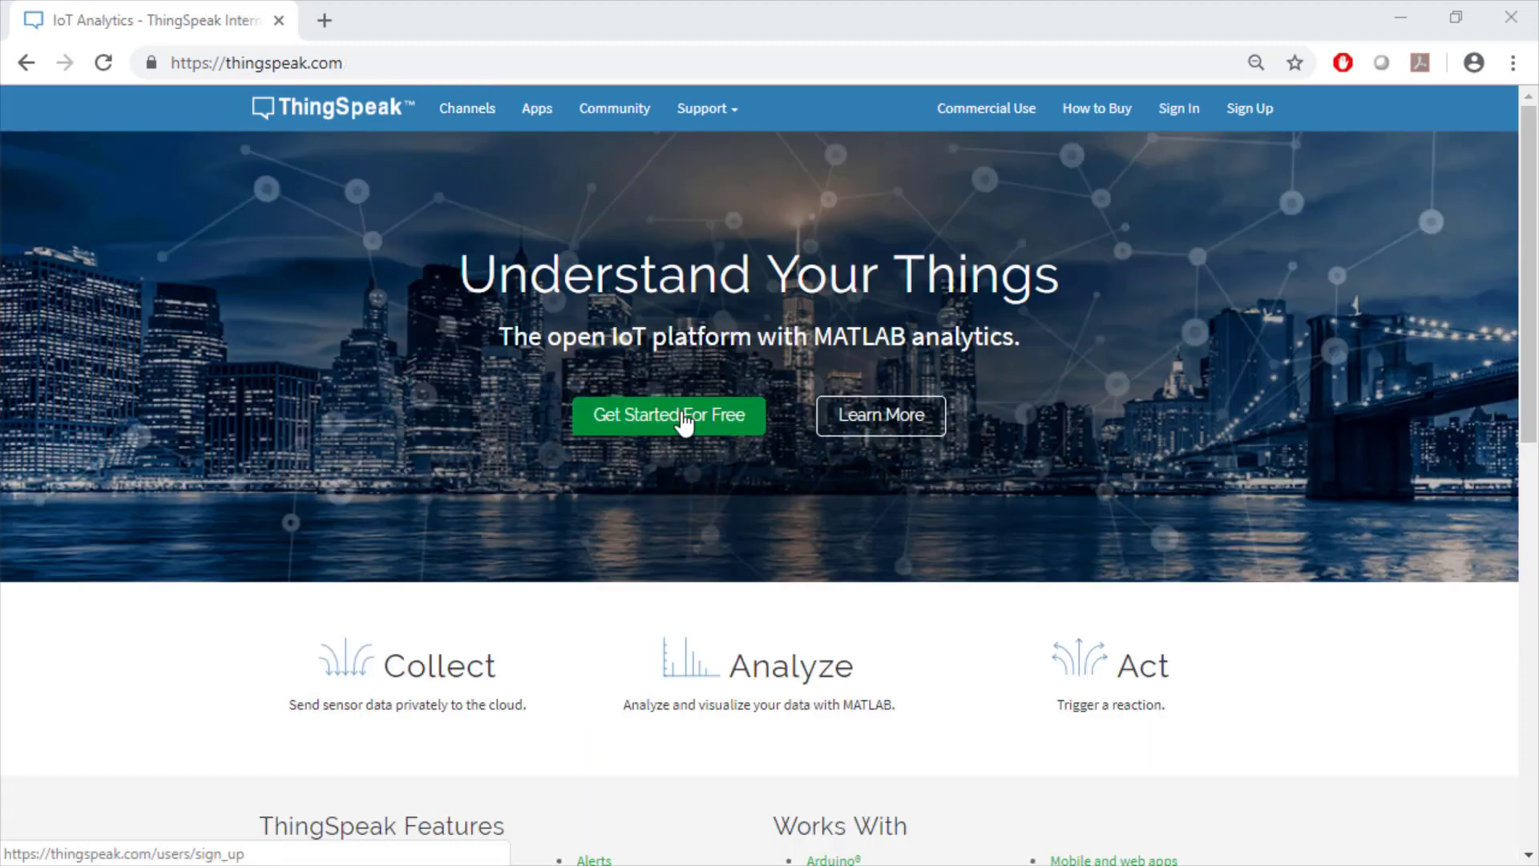
Step: Look at the free sign-up page, then return to the ThingSpeak home page
{"action": "left_click", "coordinate": [683, 421]}
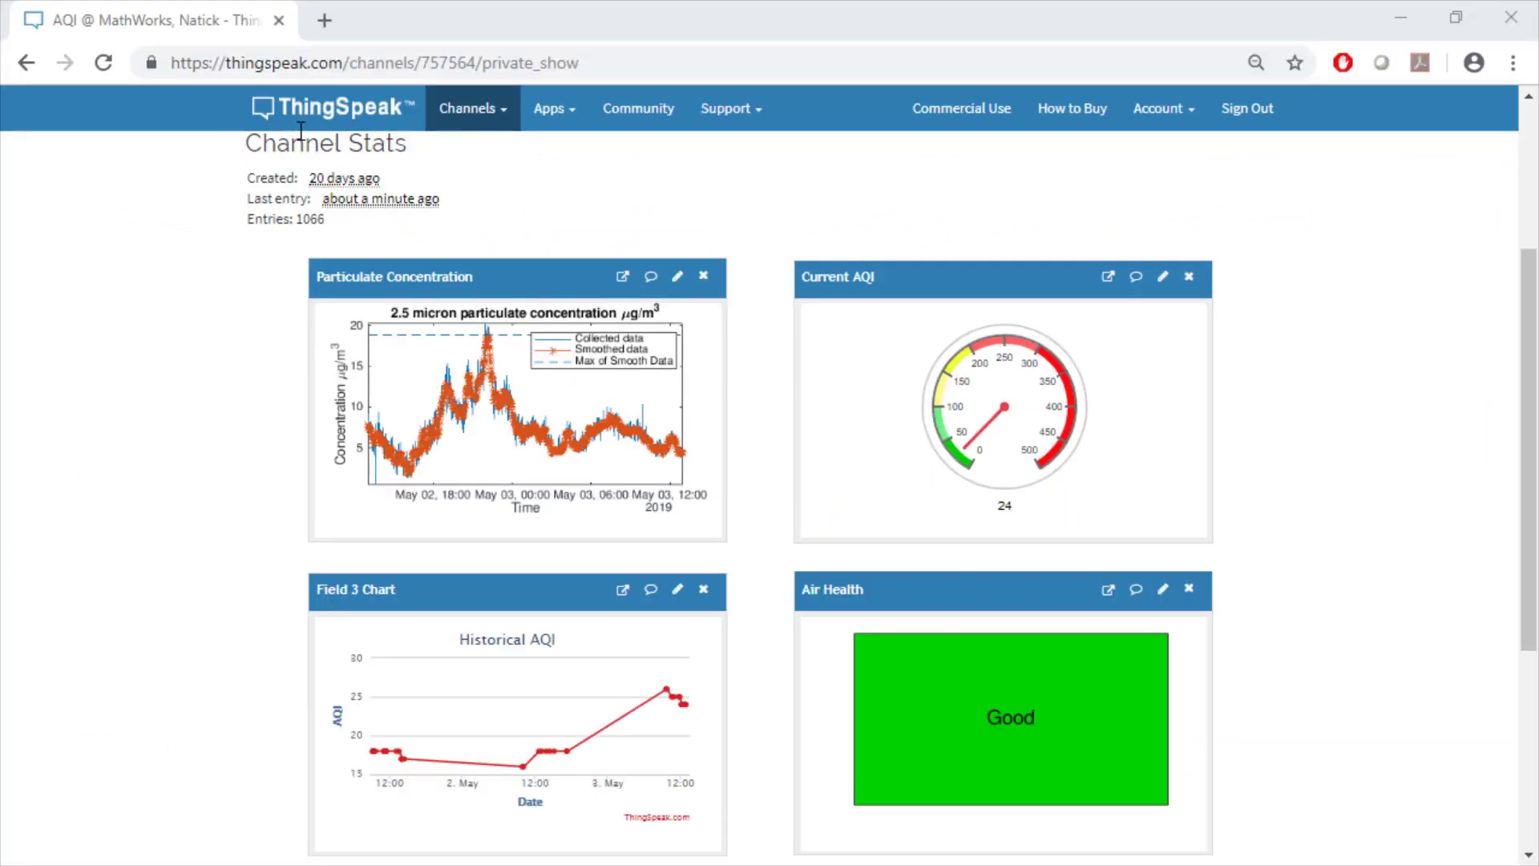
{"action": "left_click", "coordinate": [311, 128]}
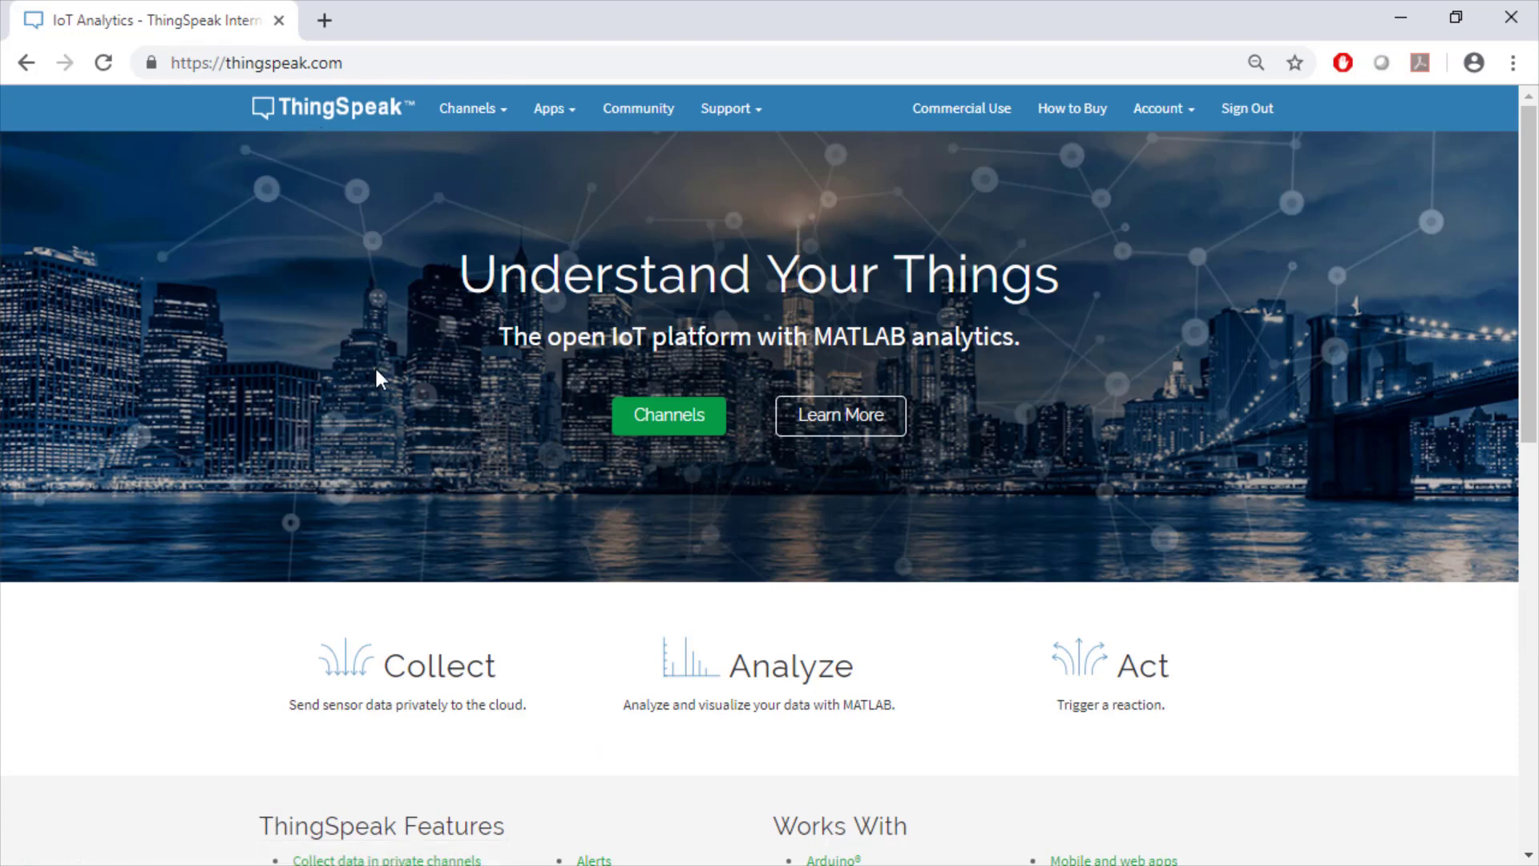
Step: Fill in a new channel form with name 'AQI Test' and Field 1 label 'AQI'
{"action": "left_click", "coordinate": [685, 428]}
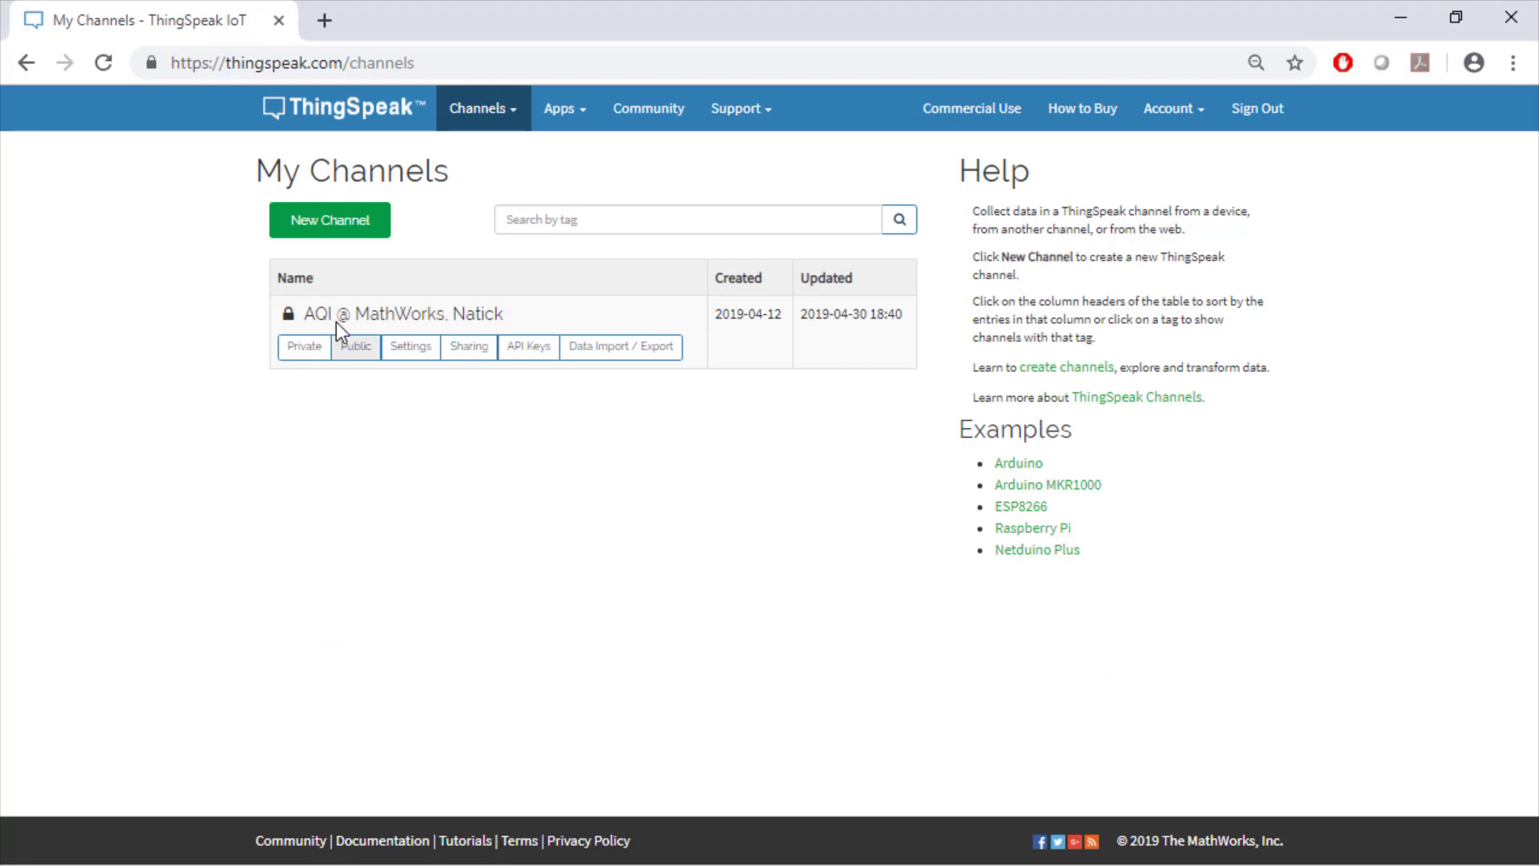
{"action": "left_click", "coordinate": [328, 231]}
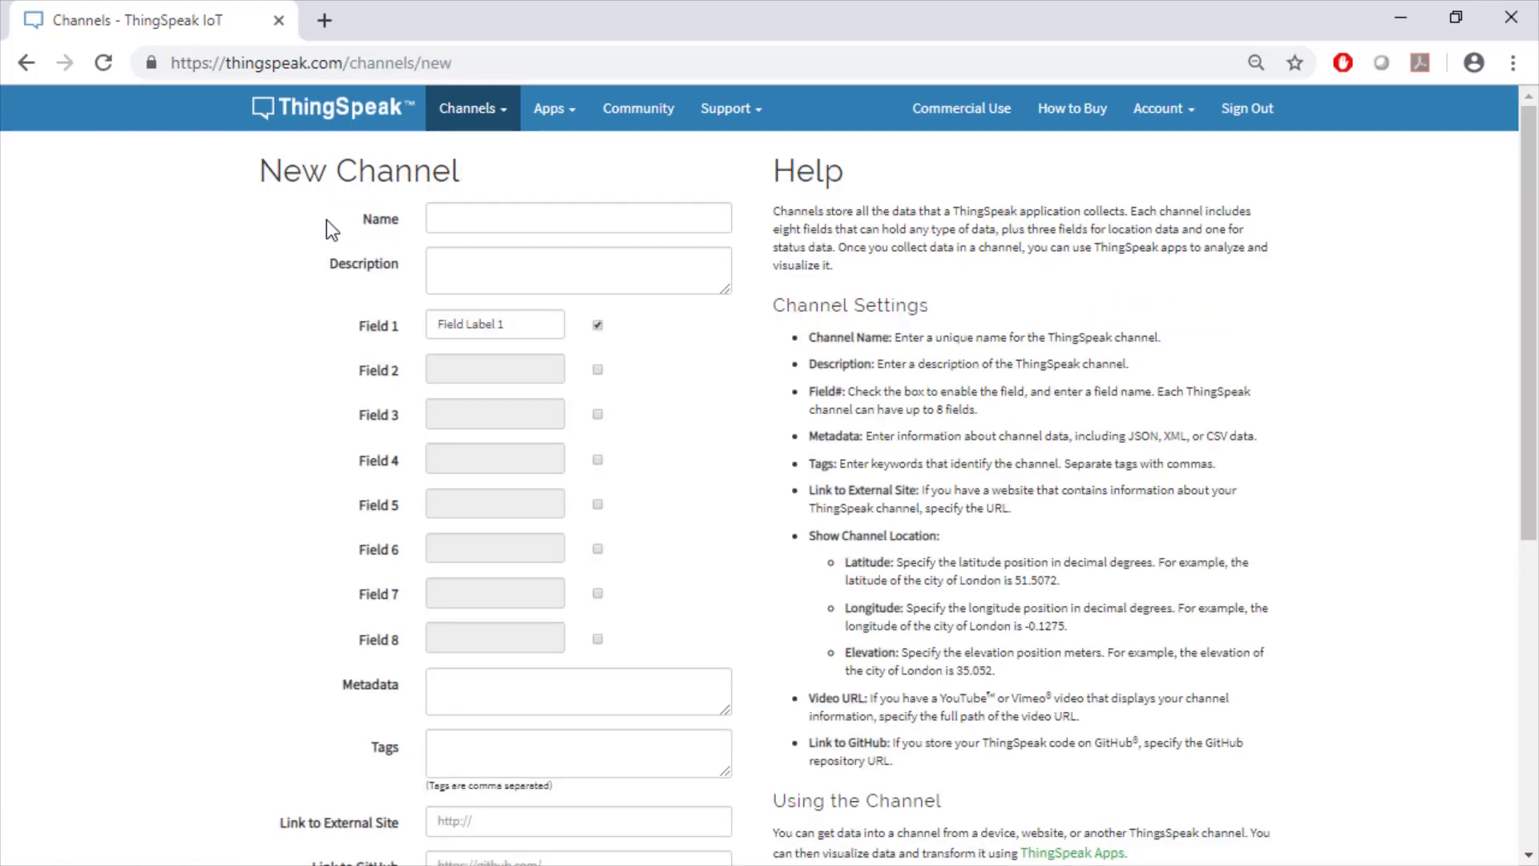
{"action": "left_click", "coordinate": [438, 215]}
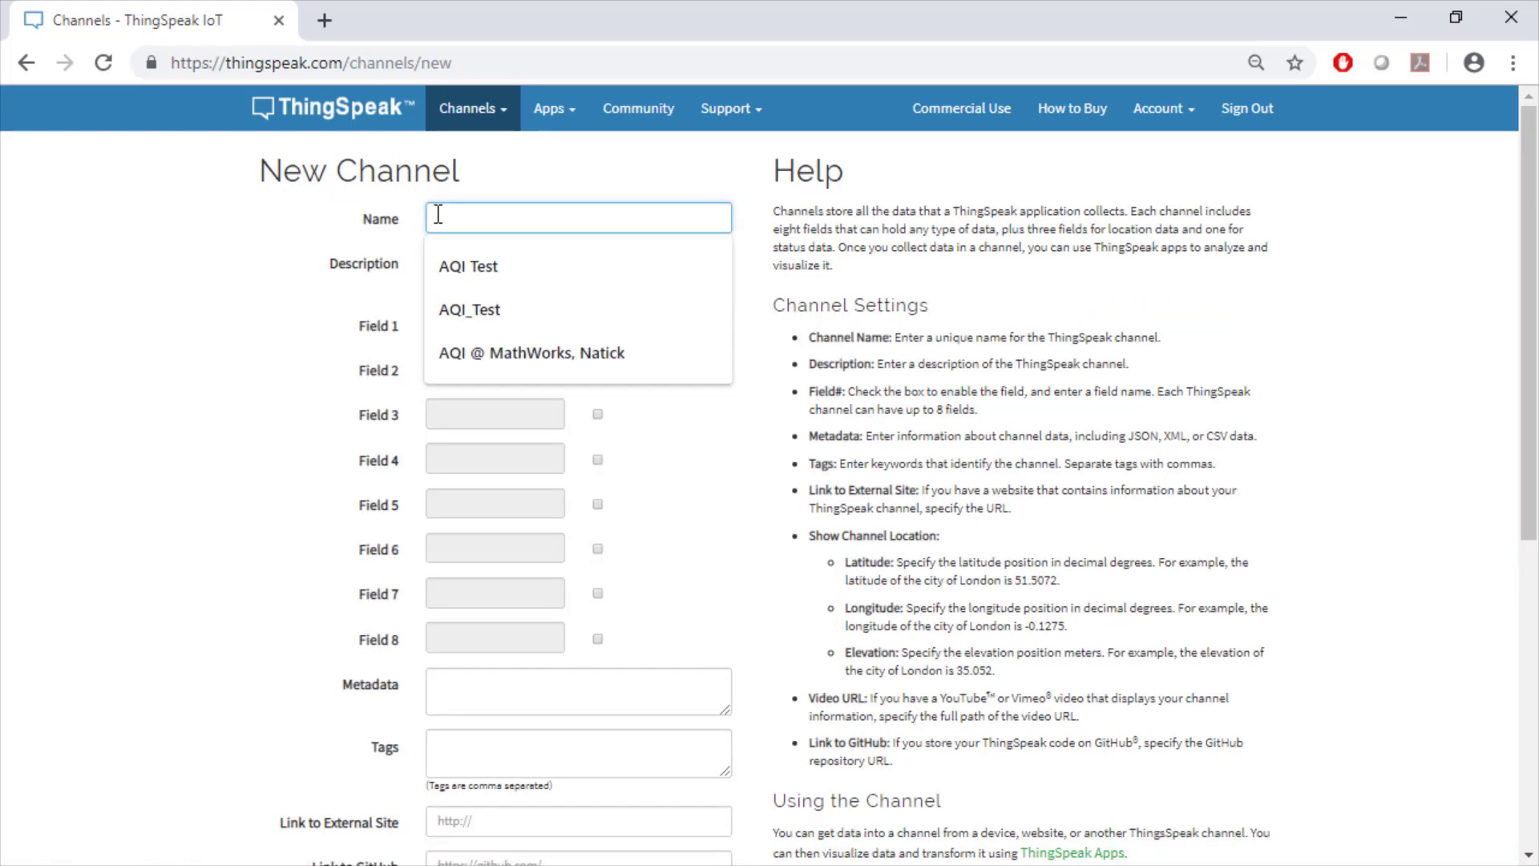
{"action": "left_click", "coordinate": [463, 264]}
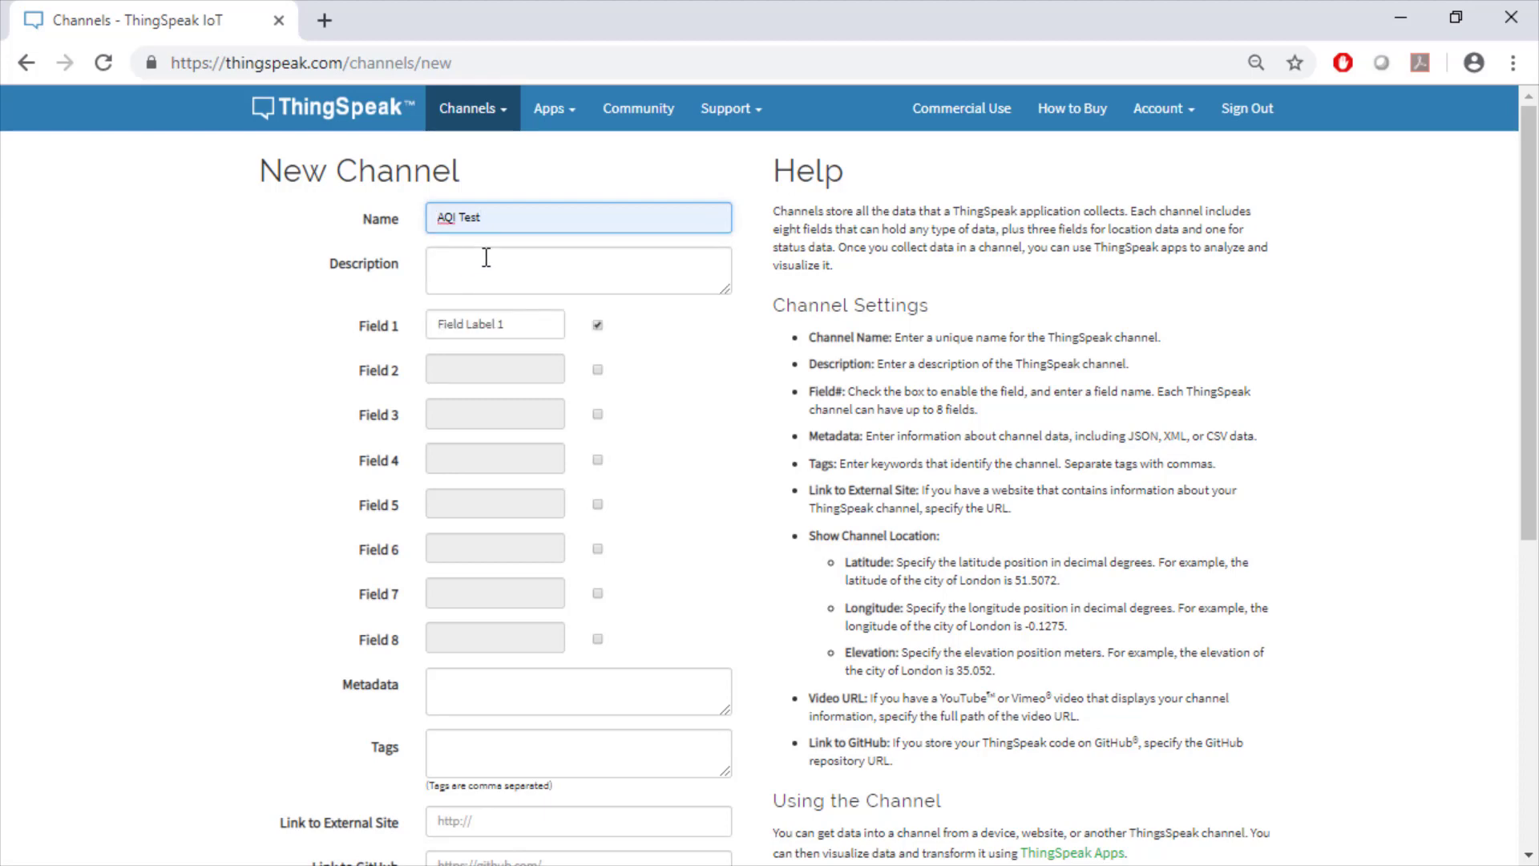
{"action": "left_click_drag", "start_coordinate": [537, 325], "coordinate": [432, 328]}
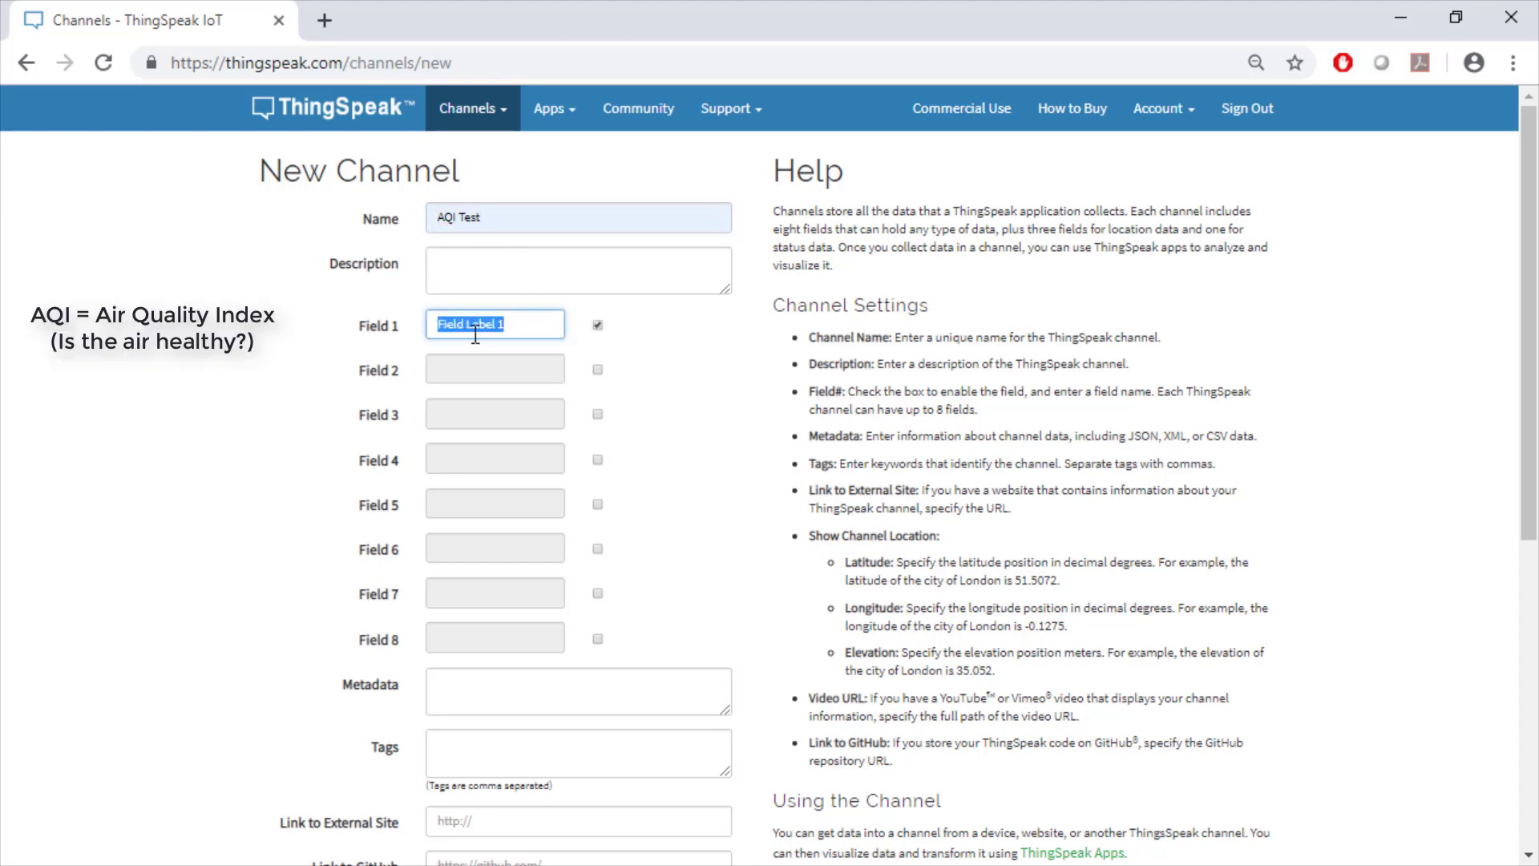
{"action": "type", "text": "AQI"}
{"action": "scroll", "coordinate": [323, 381], "scroll_direction": "down", "scroll_amount": 4}
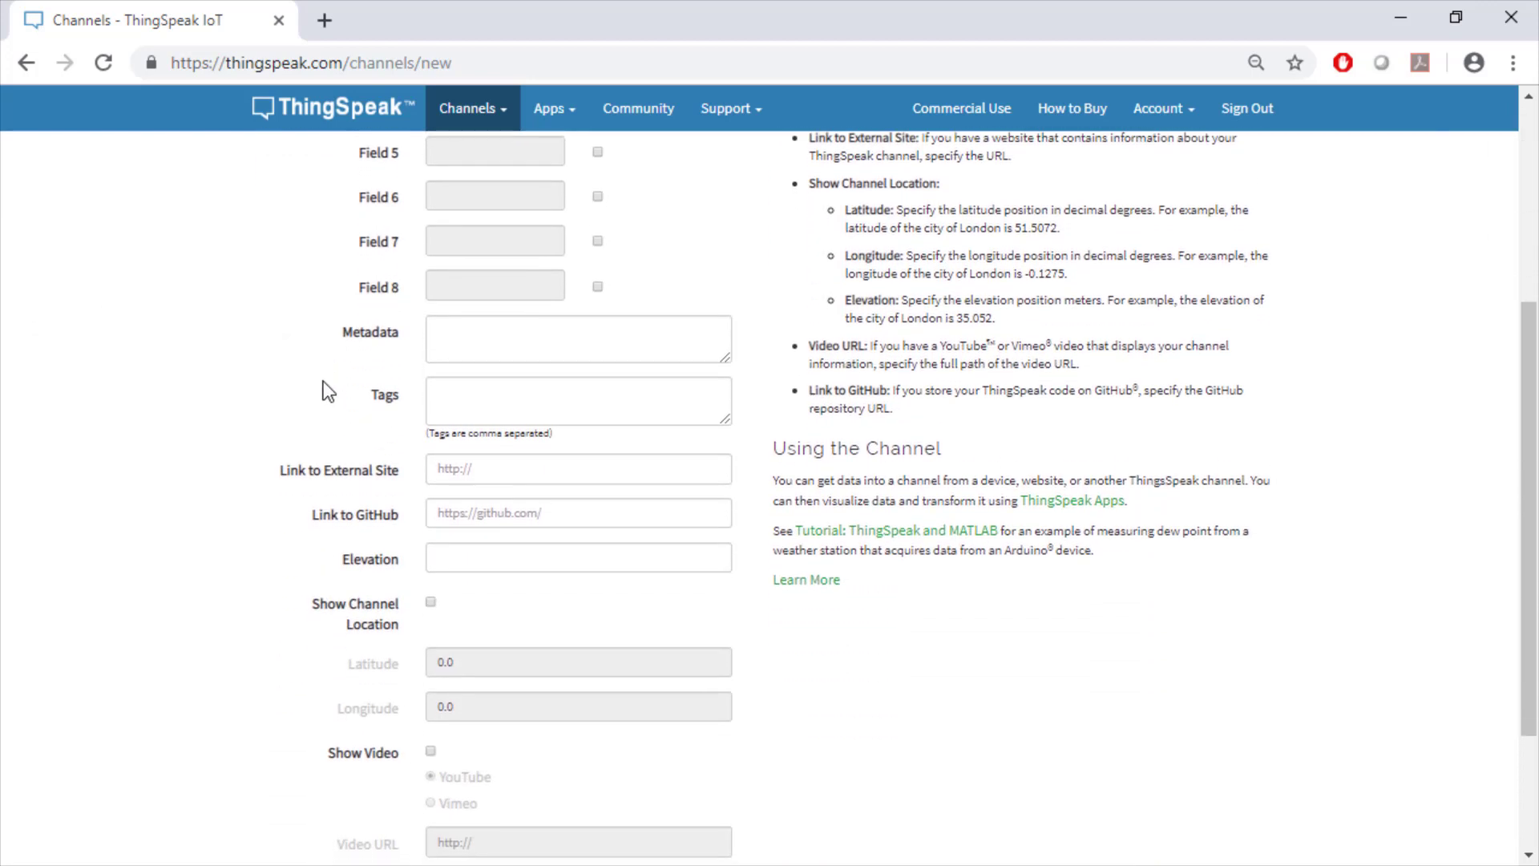
{"action": "scroll", "coordinate": [324, 391], "scroll_direction": "down", "scroll_amount": 1}
{"action": "scroll", "coordinate": [324, 391], "scroll_direction": "down", "scroll_amount": 2}
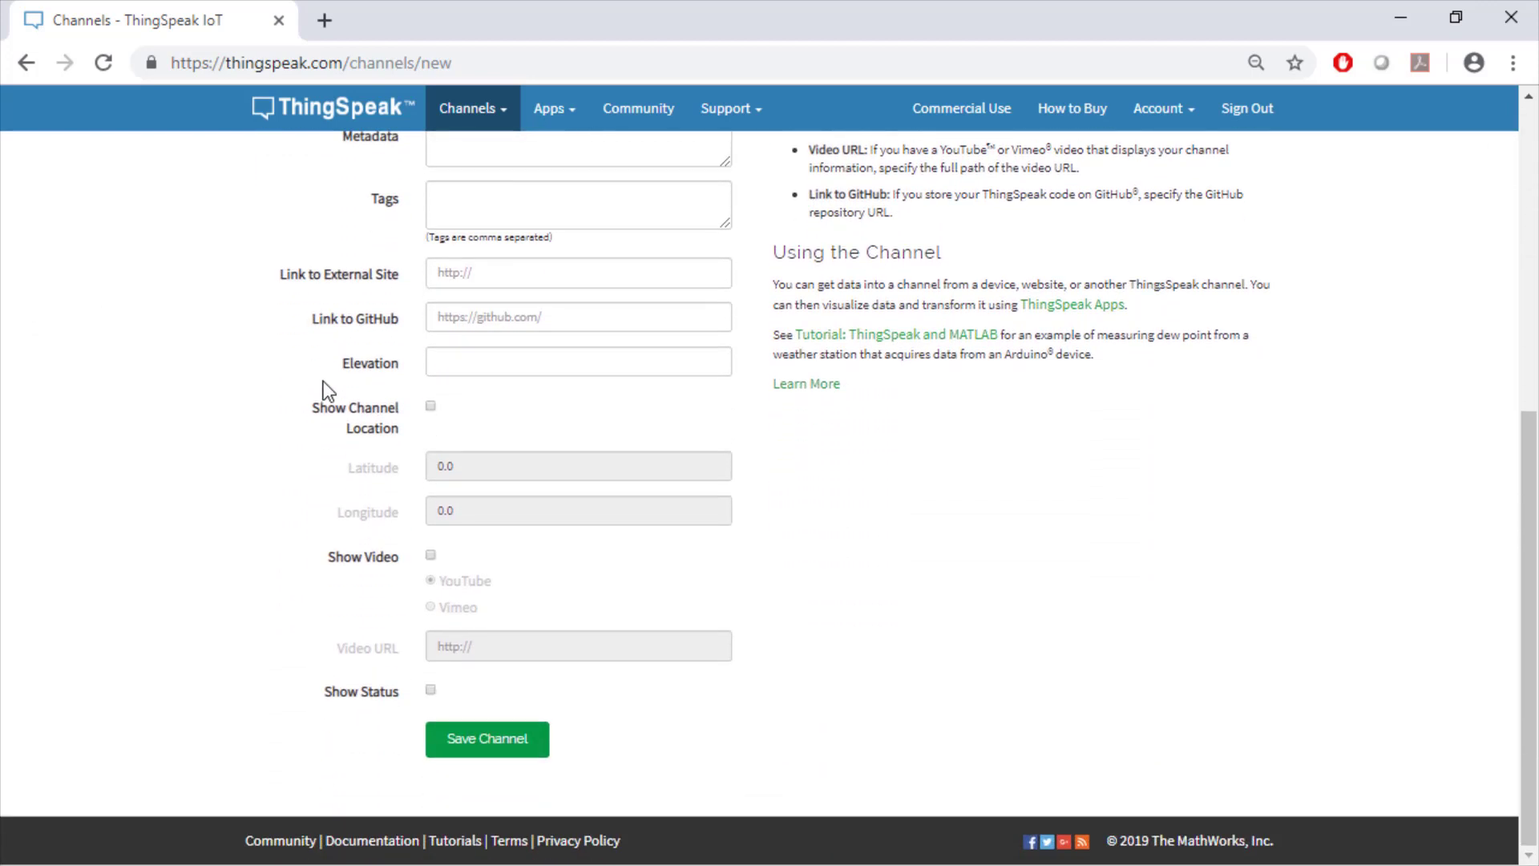
Step: Save the AQI Test channel and delete its default Field 1 Chart
{"action": "left_click", "coordinate": [453, 739]}
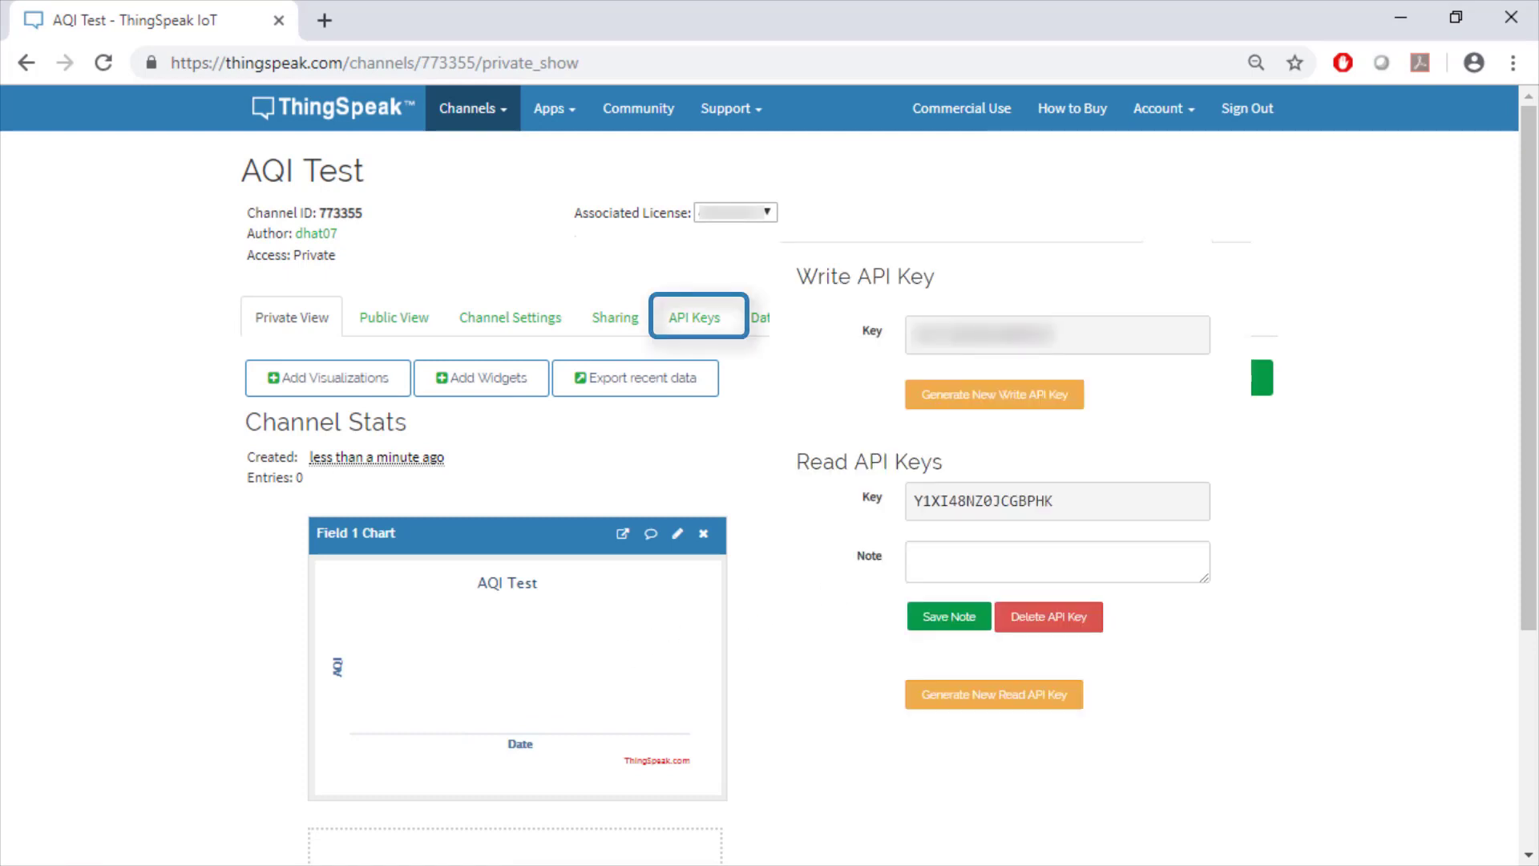
{"action": "scroll", "coordinate": [902, 575], "scroll_direction": "down", "scroll_amount": 2}
{"action": "scroll", "coordinate": [903, 575], "scroll_direction": "down", "scroll_amount": 2}
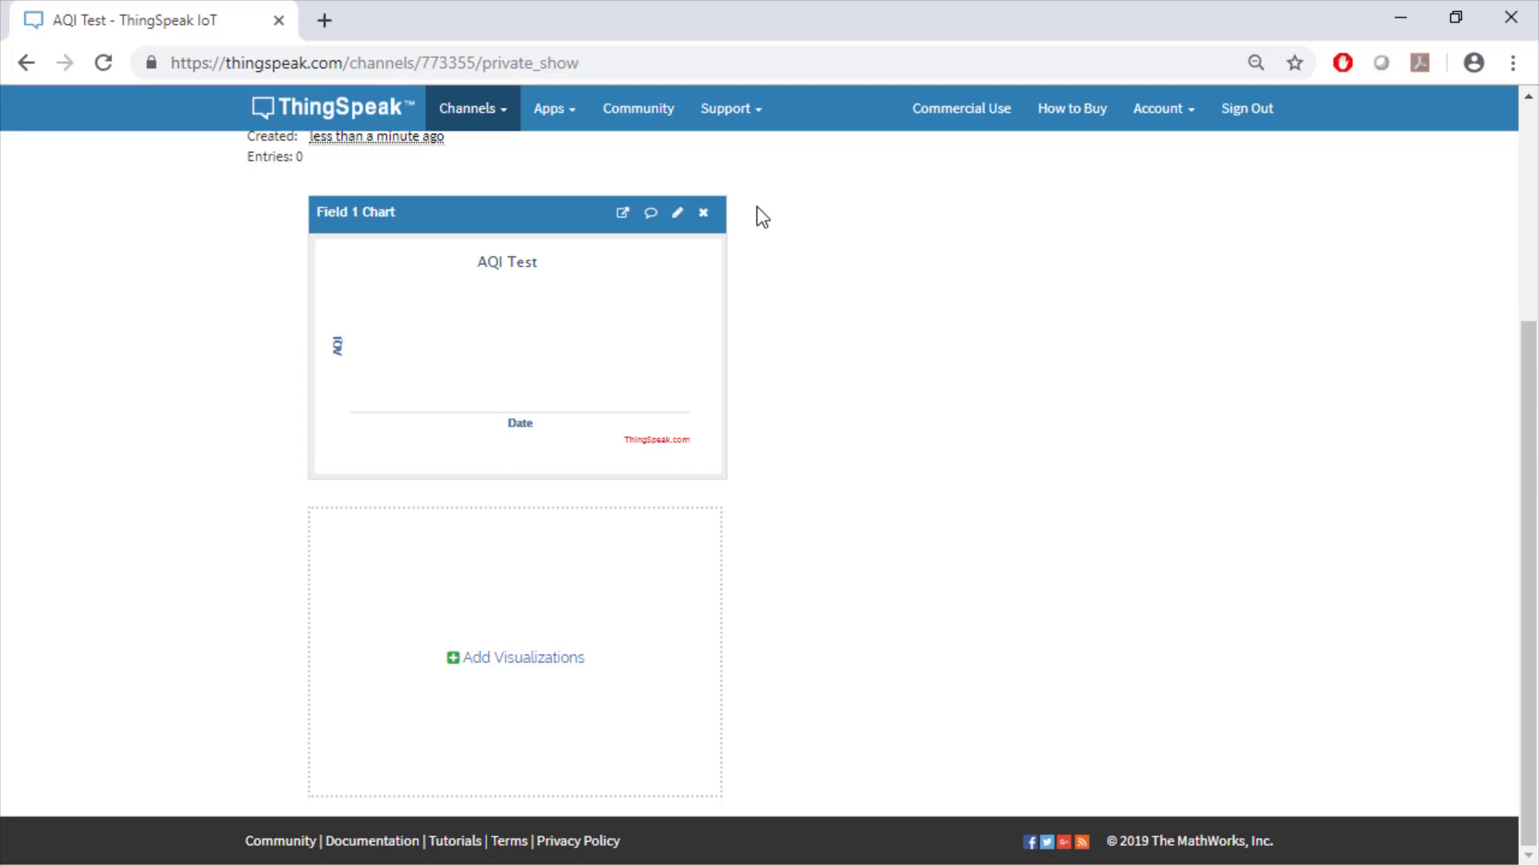
{"action": "left_click", "coordinate": [709, 214]}
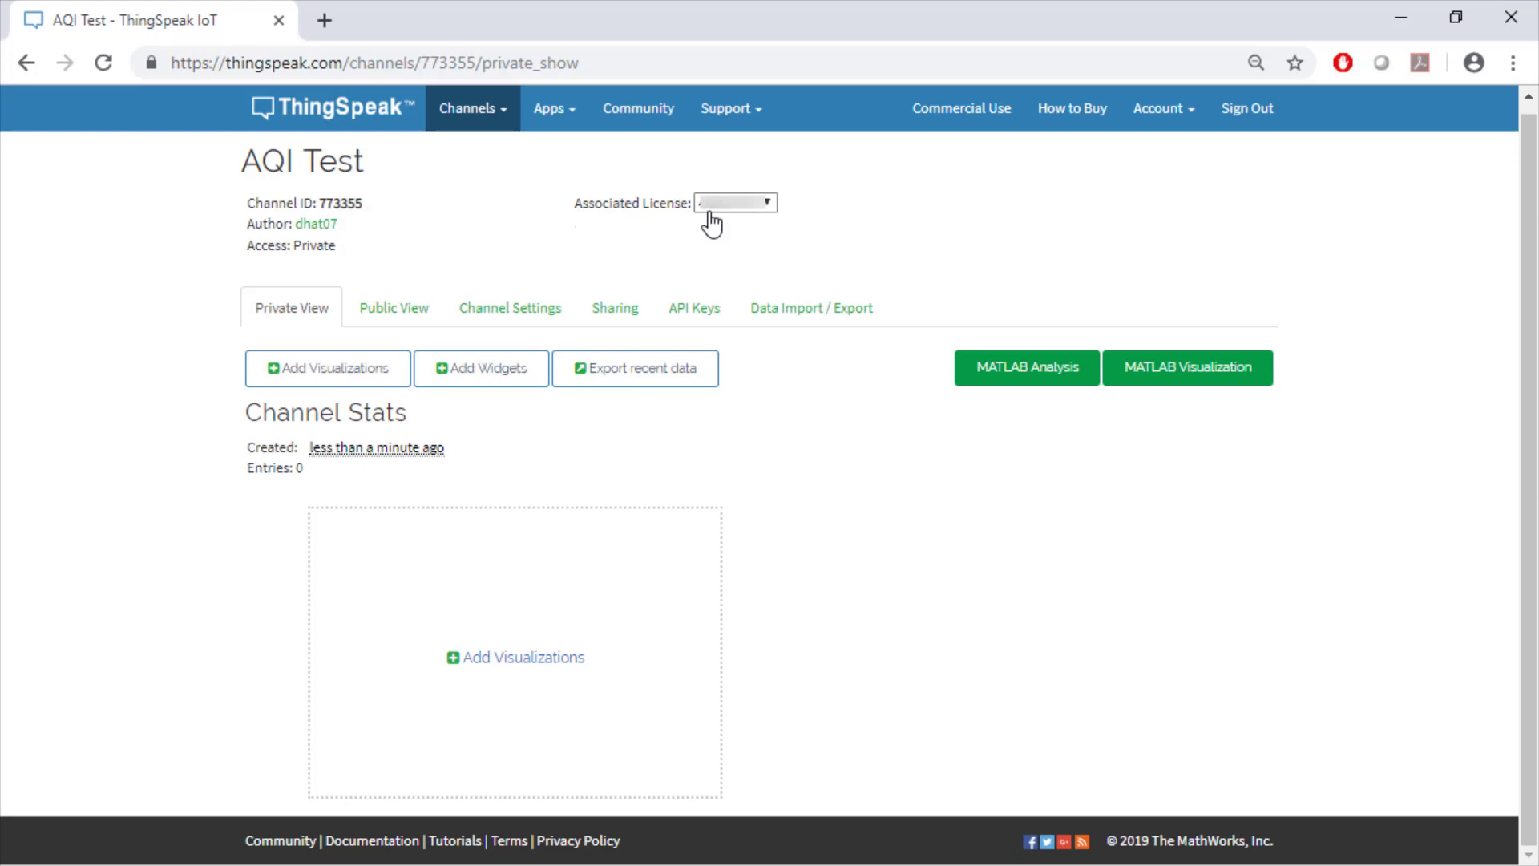
Step: Create a MATLAB visualization from the 'Create a 2-D line plot' template
{"action": "left_click", "coordinate": [1194, 383]}
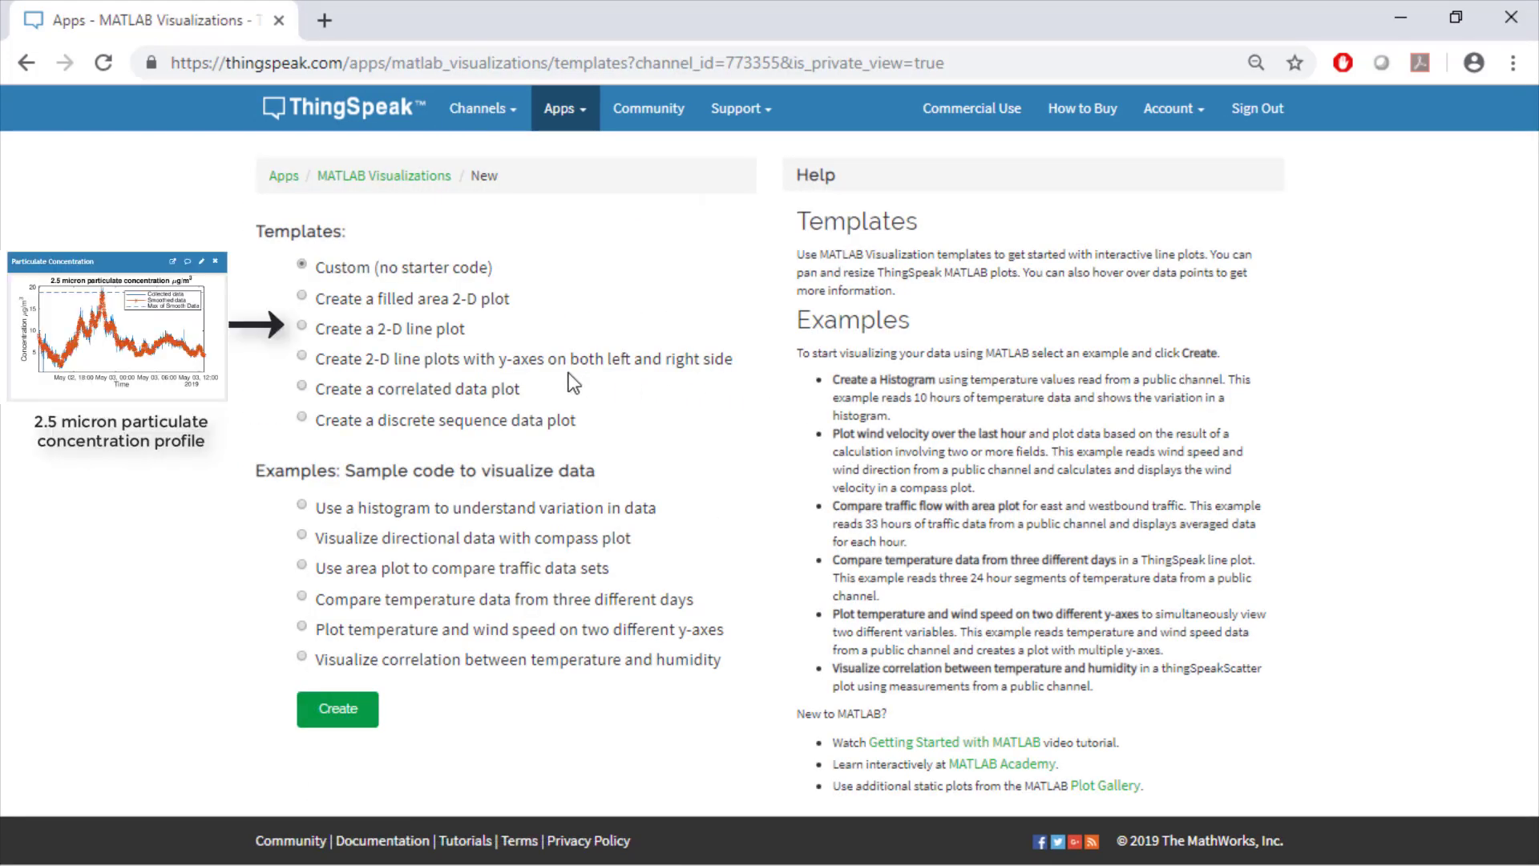
{"action": "left_click", "coordinate": [403, 345]}
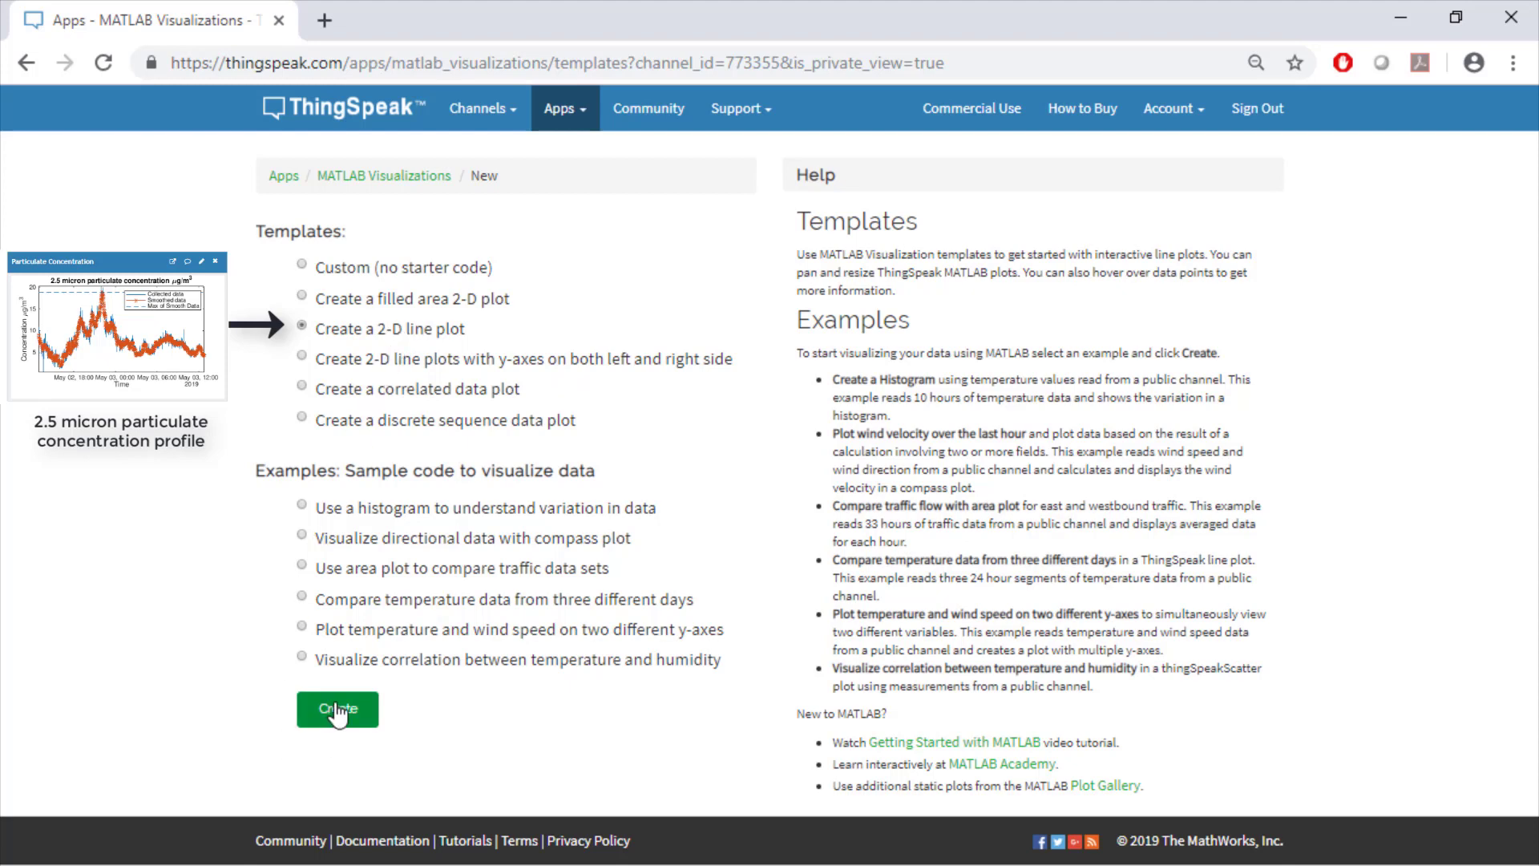
{"action": "left_click", "coordinate": [337, 710]}
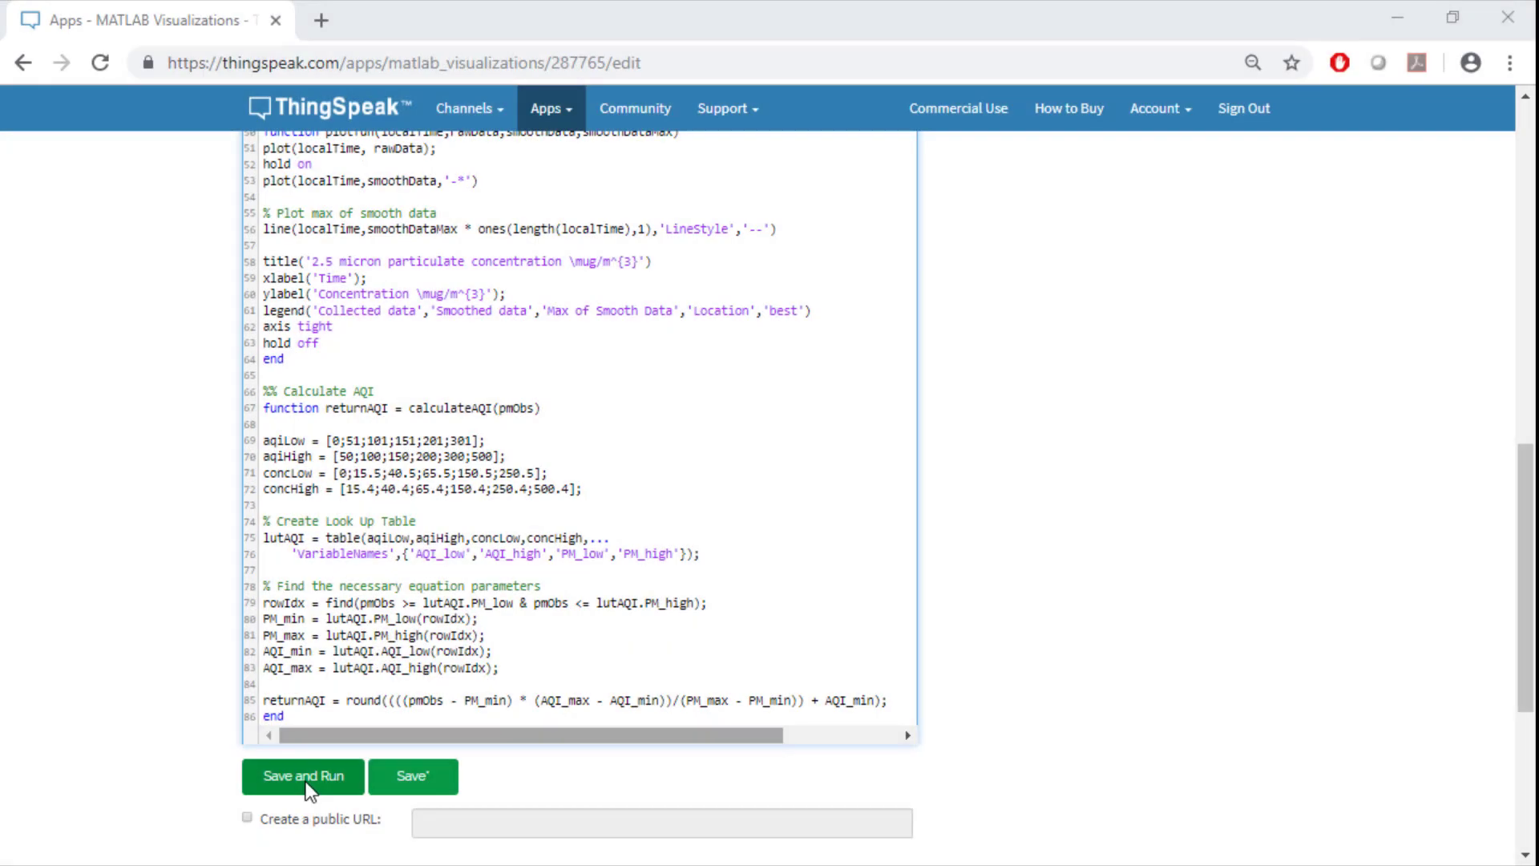
Step: Save and run the code to plot raw and smoothed 2.5 micron particulate concentration
{"action": "left_click", "coordinate": [309, 788]}
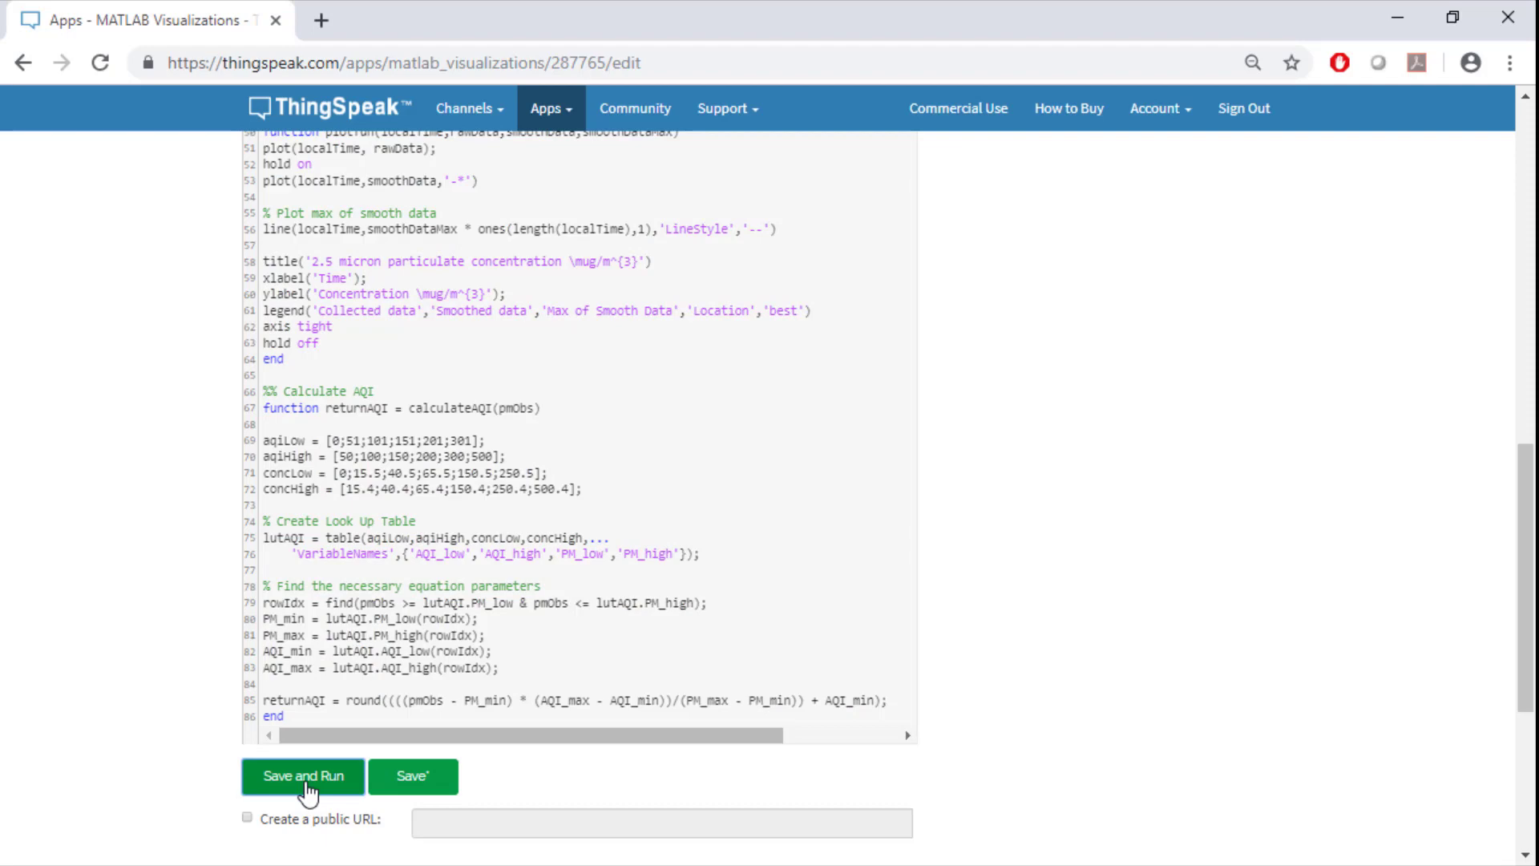
{"action": "scroll", "coordinate": [308, 792], "scroll_direction": "down", "scroll_amount": 4}
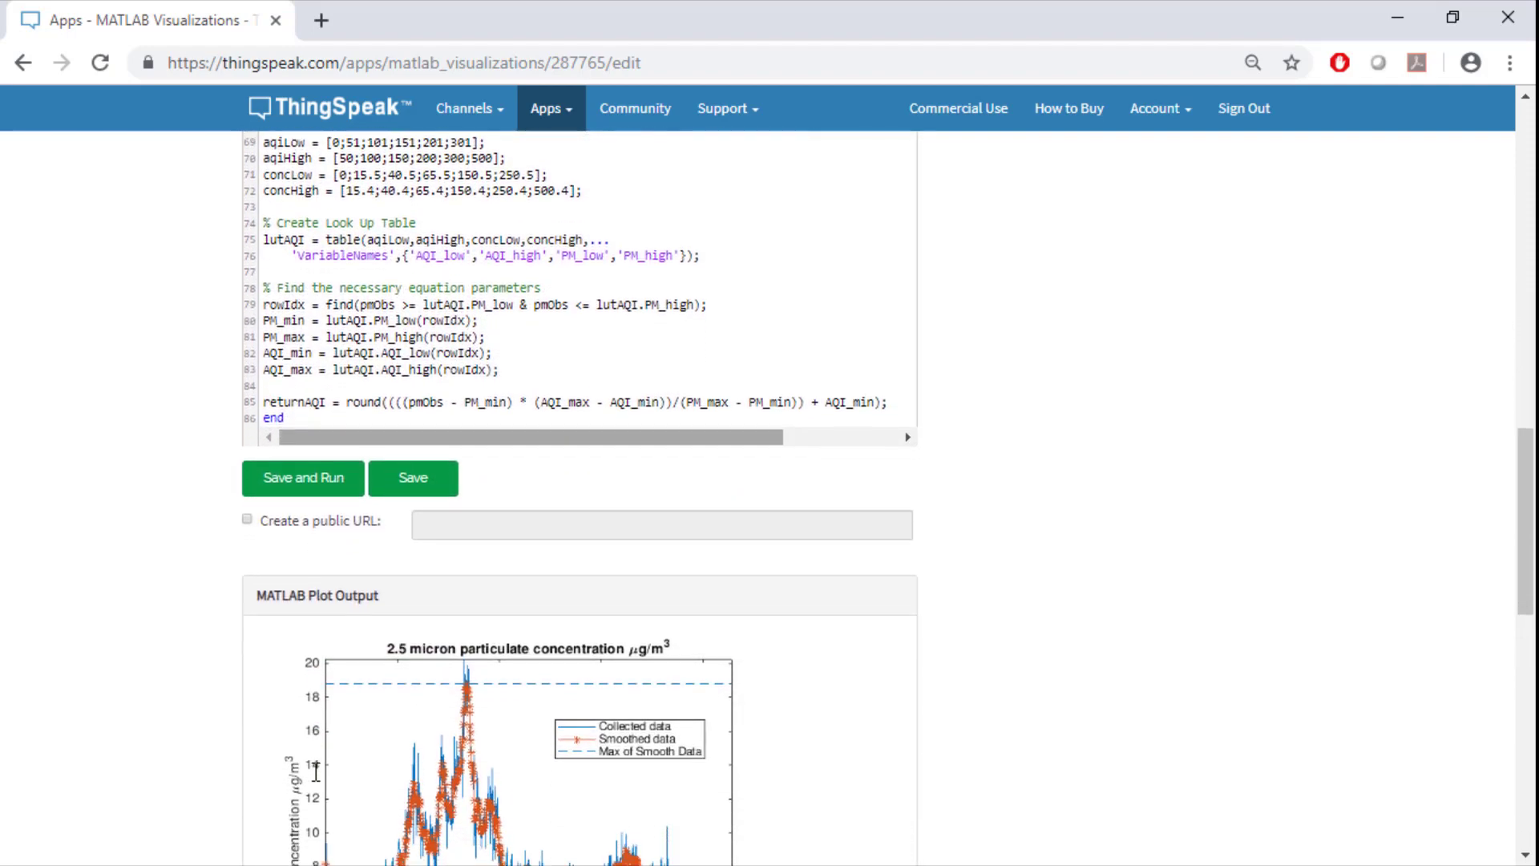
{"action": "scroll", "coordinate": [315, 772], "scroll_direction": "down", "scroll_amount": 2}
{"action": "scroll", "coordinate": [316, 772], "scroll_direction": "down", "scroll_amount": 1}
{"action": "scroll", "coordinate": [316, 772], "scroll_direction": "down", "scroll_amount": 1}
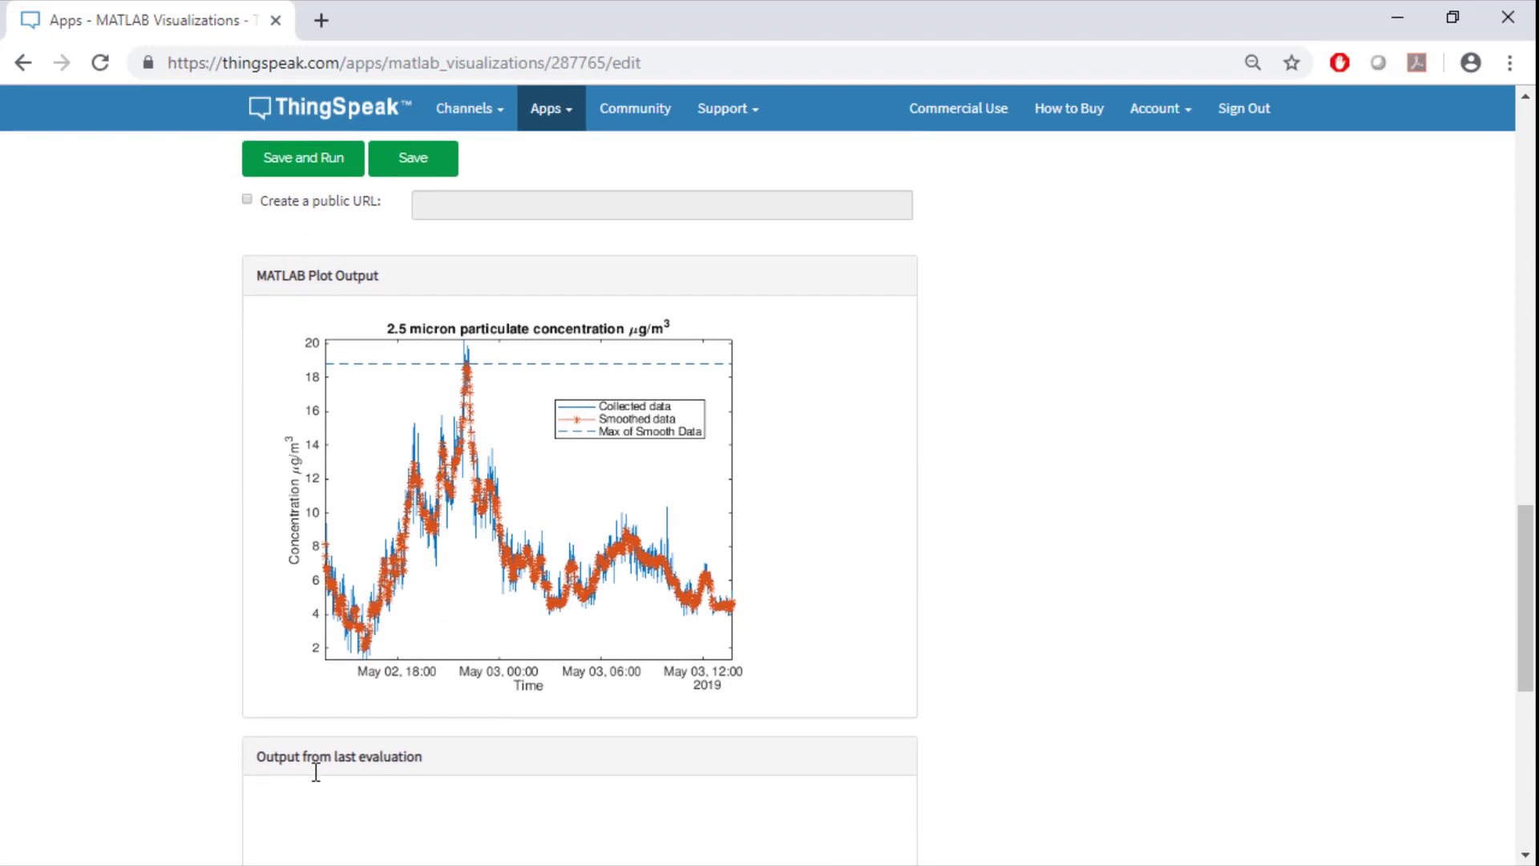
{"action": "scroll", "coordinate": [316, 772], "scroll_direction": "down", "scroll_amount": 1}
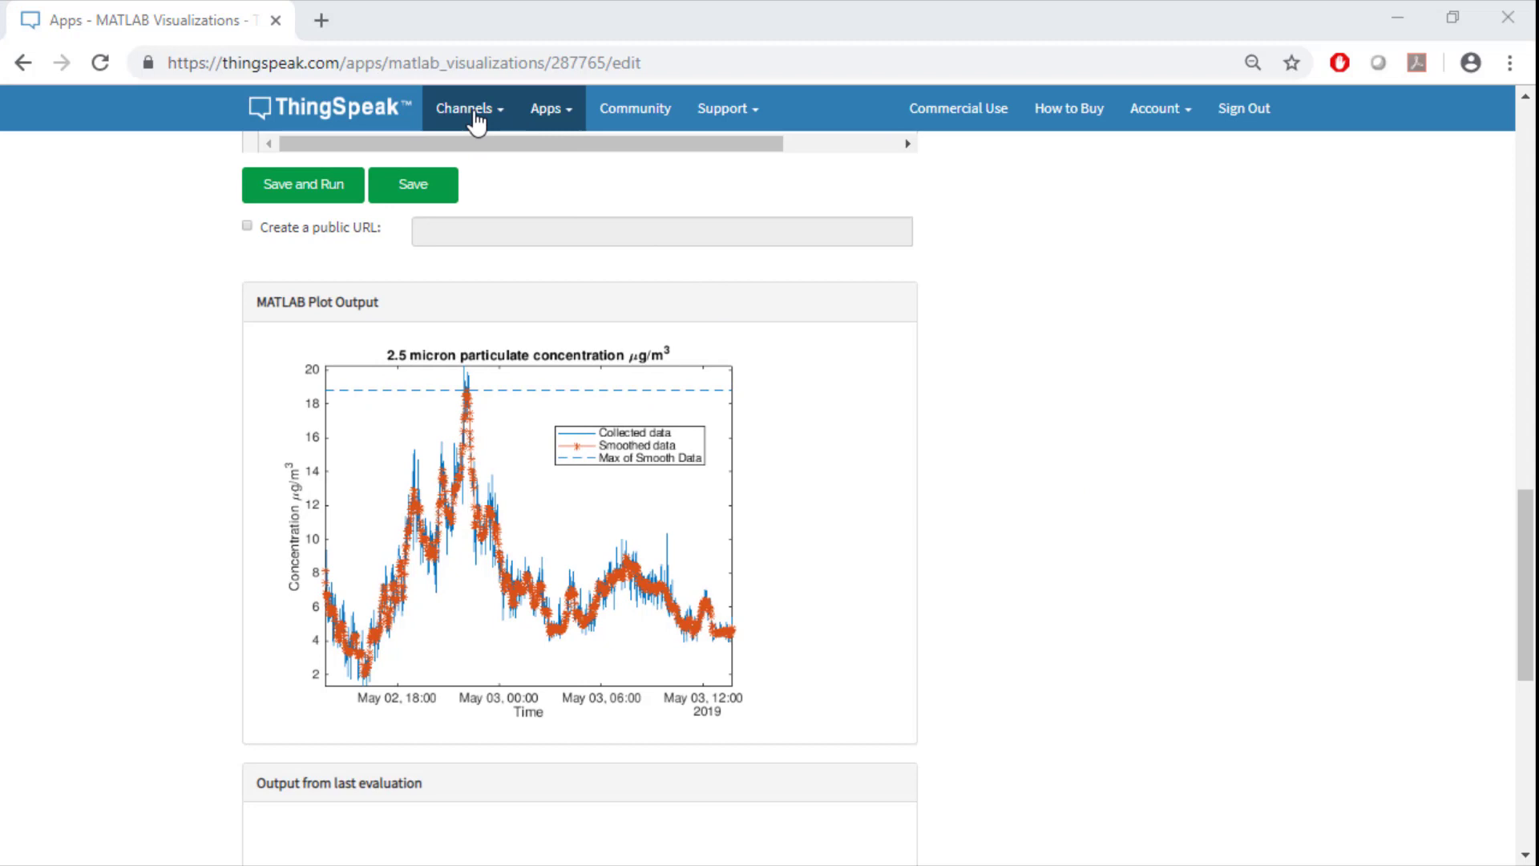
{"action": "left_click", "coordinate": [477, 110]}
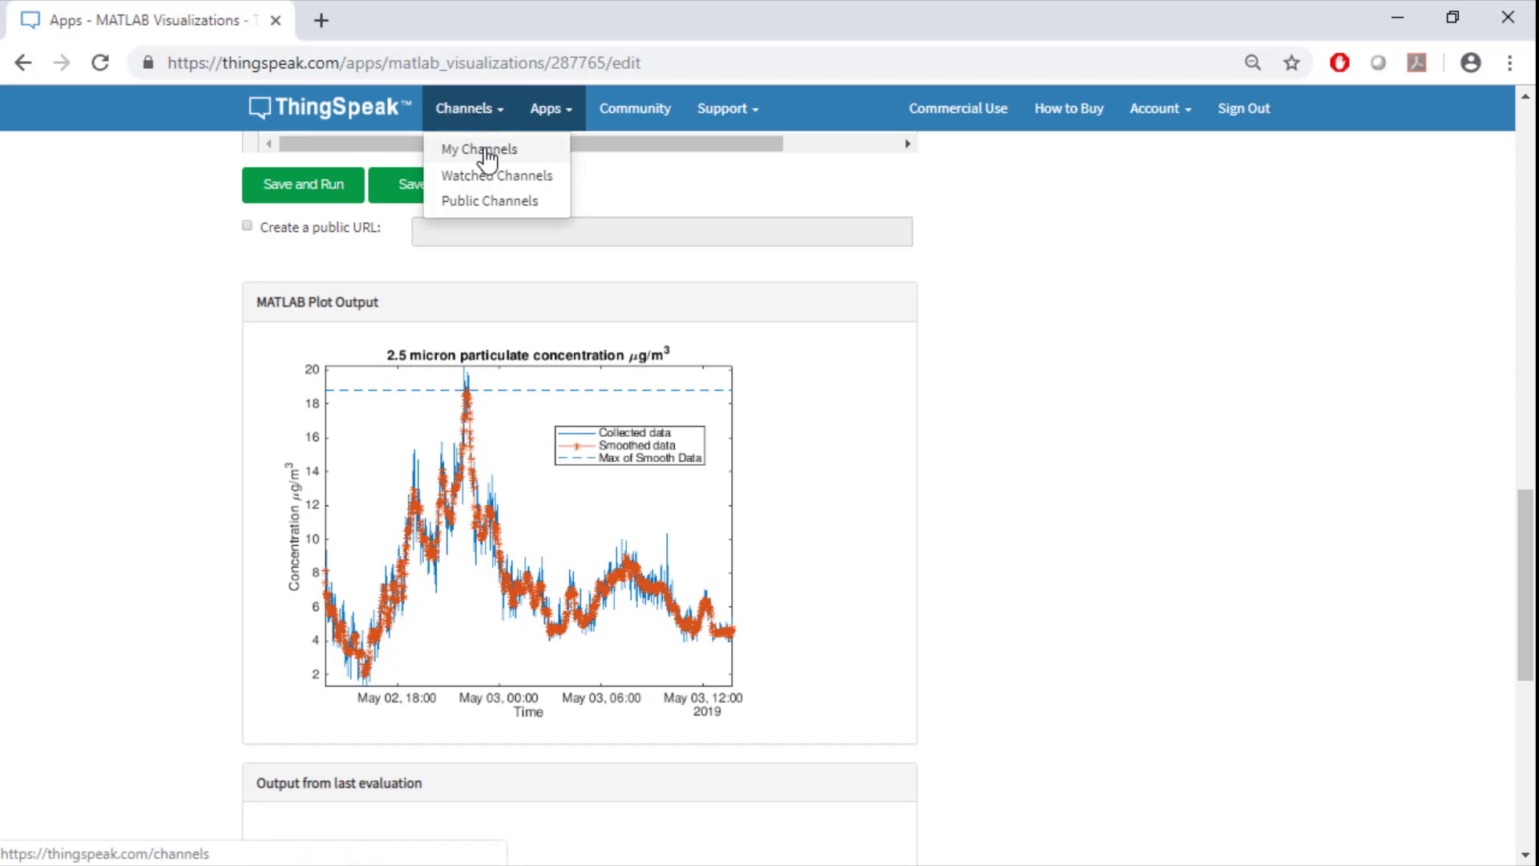
{"action": "left_click", "coordinate": [488, 153]}
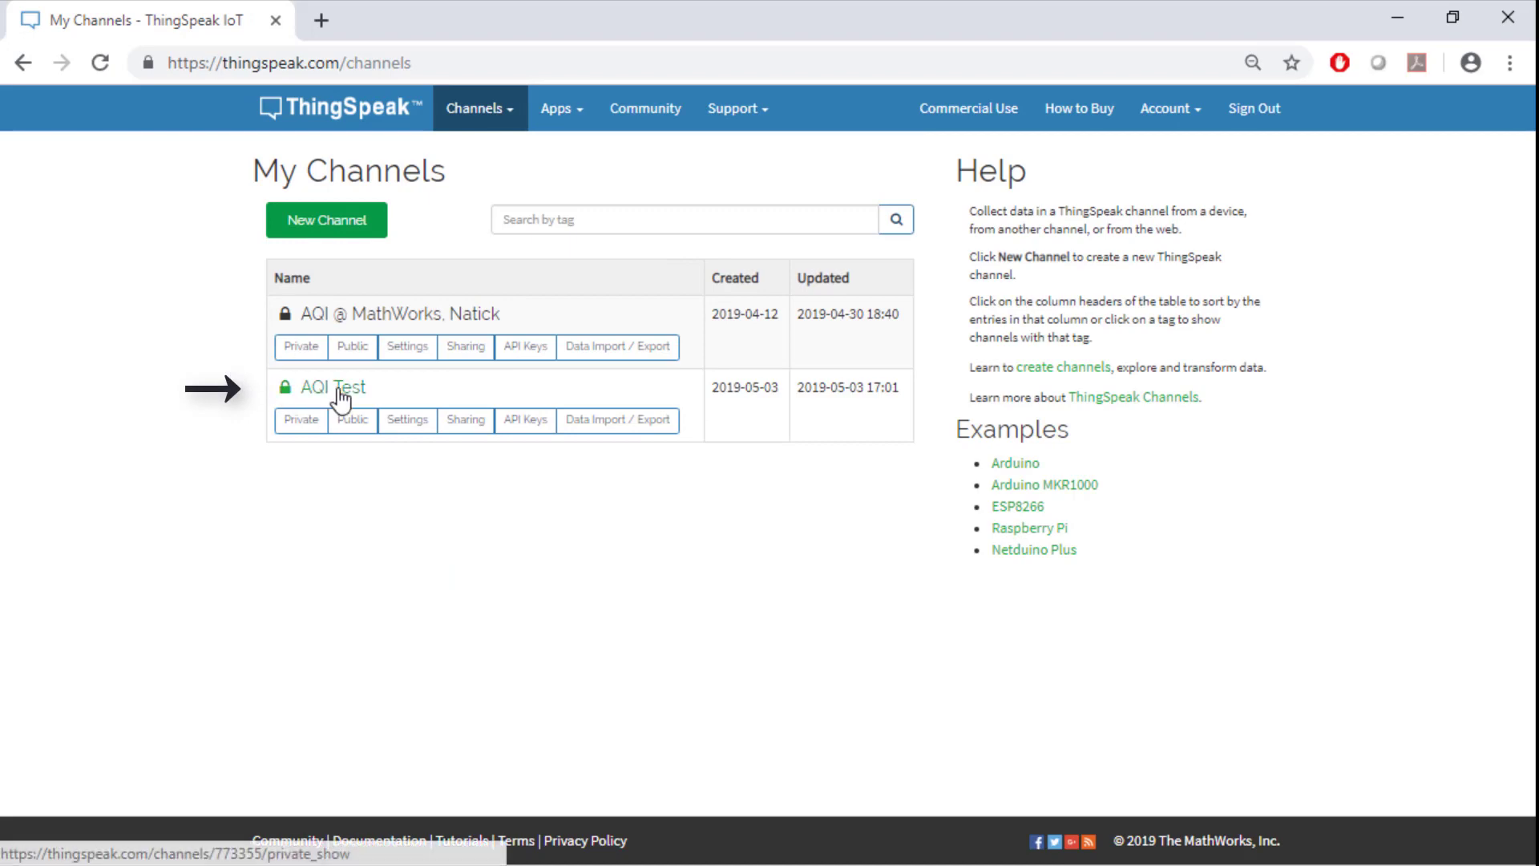
Step: Add a 'Current AQI' gauge to AQI Test, max 500, tick 50, six coloured ranges
{"action": "left_click", "coordinate": [340, 393]}
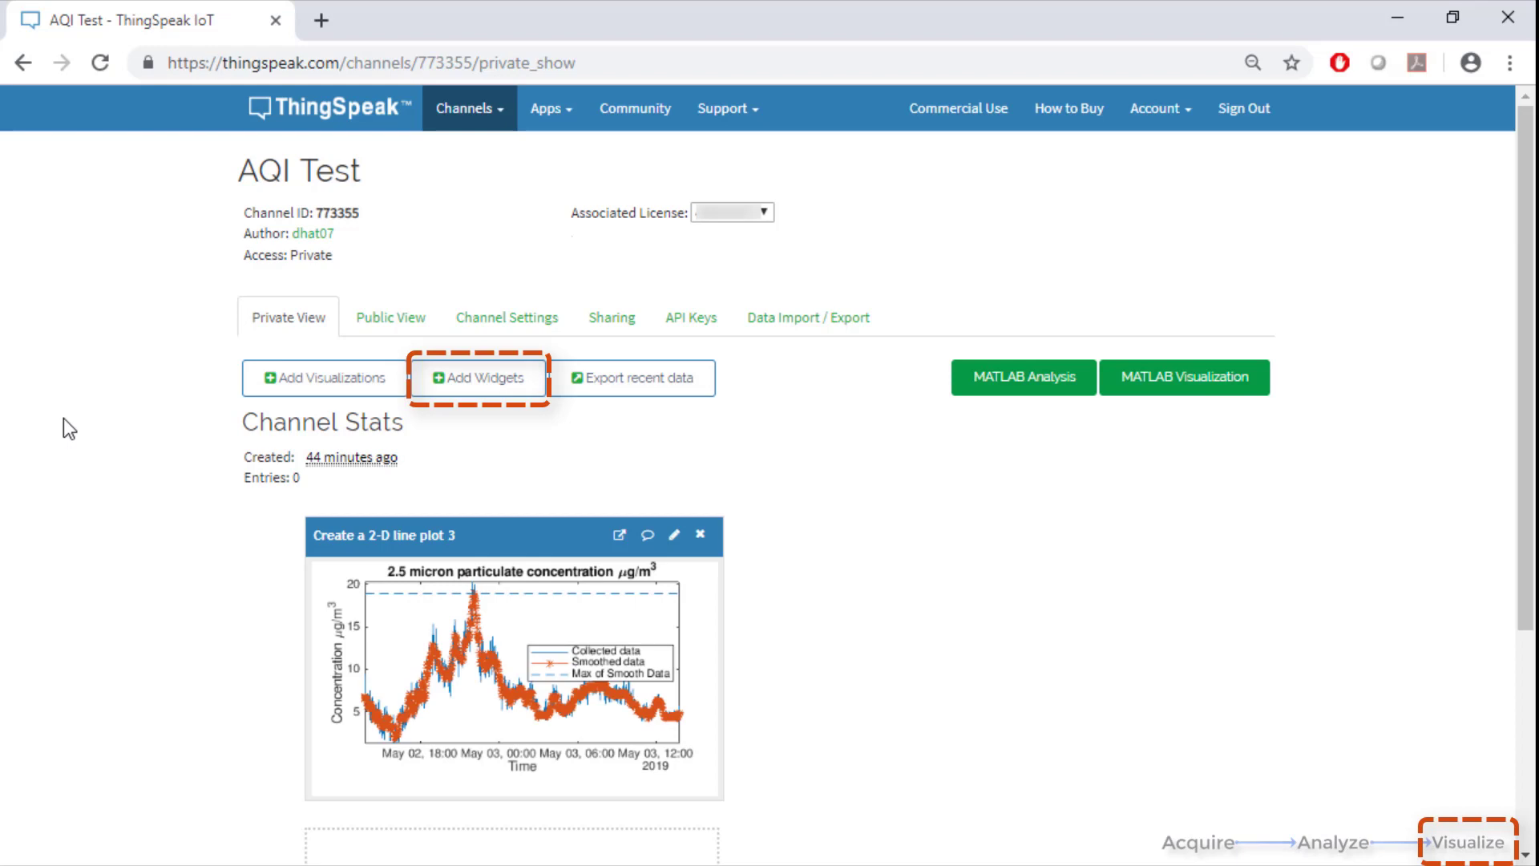
{"action": "left_click", "coordinate": [453, 381]}
{"action": "left_click", "coordinate": [517, 289]}
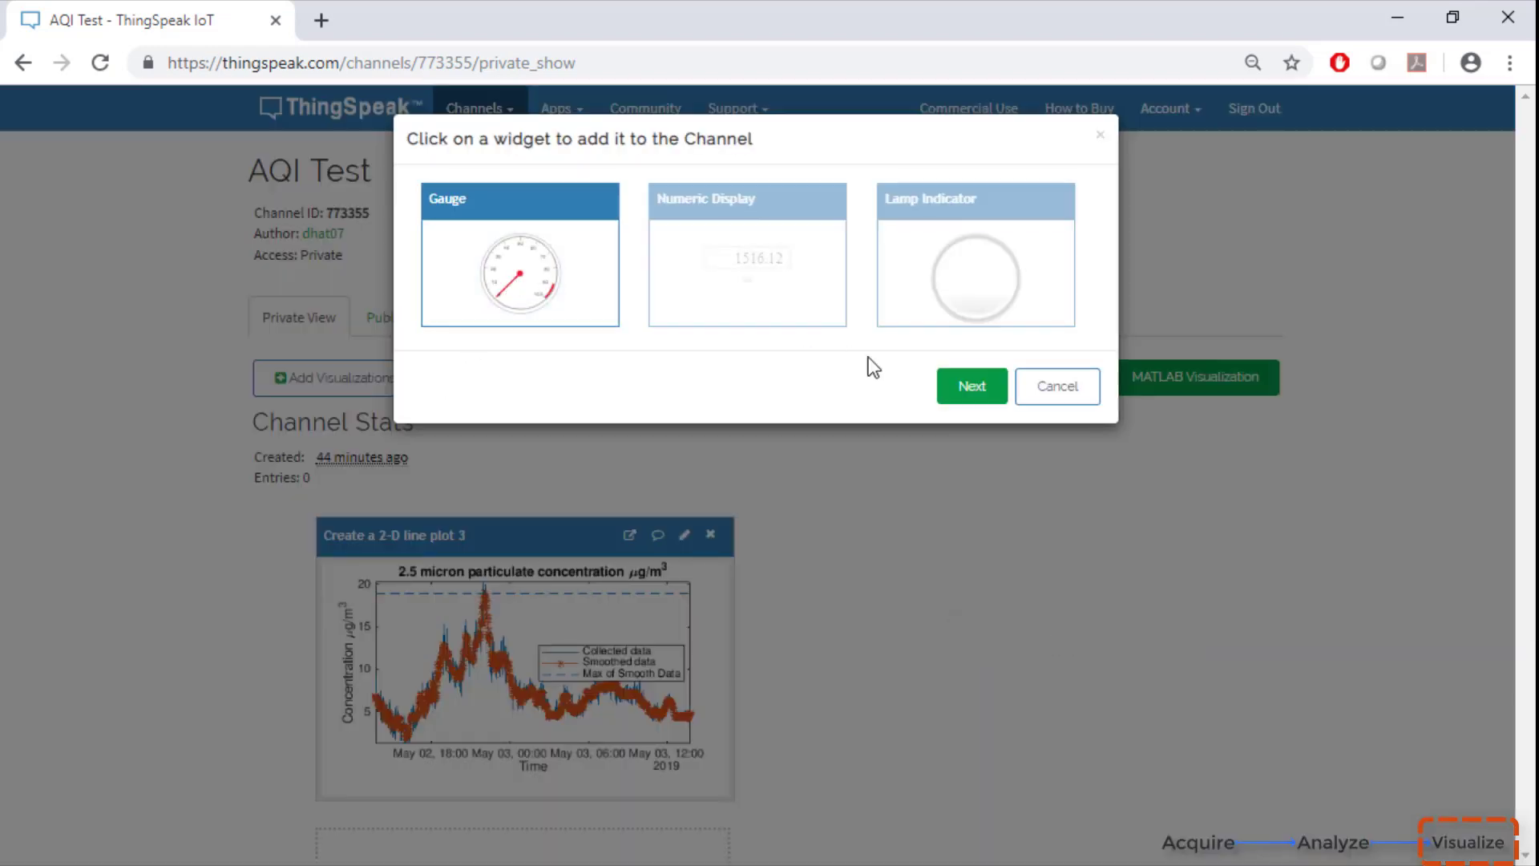
{"action": "left_click", "coordinate": [971, 387]}
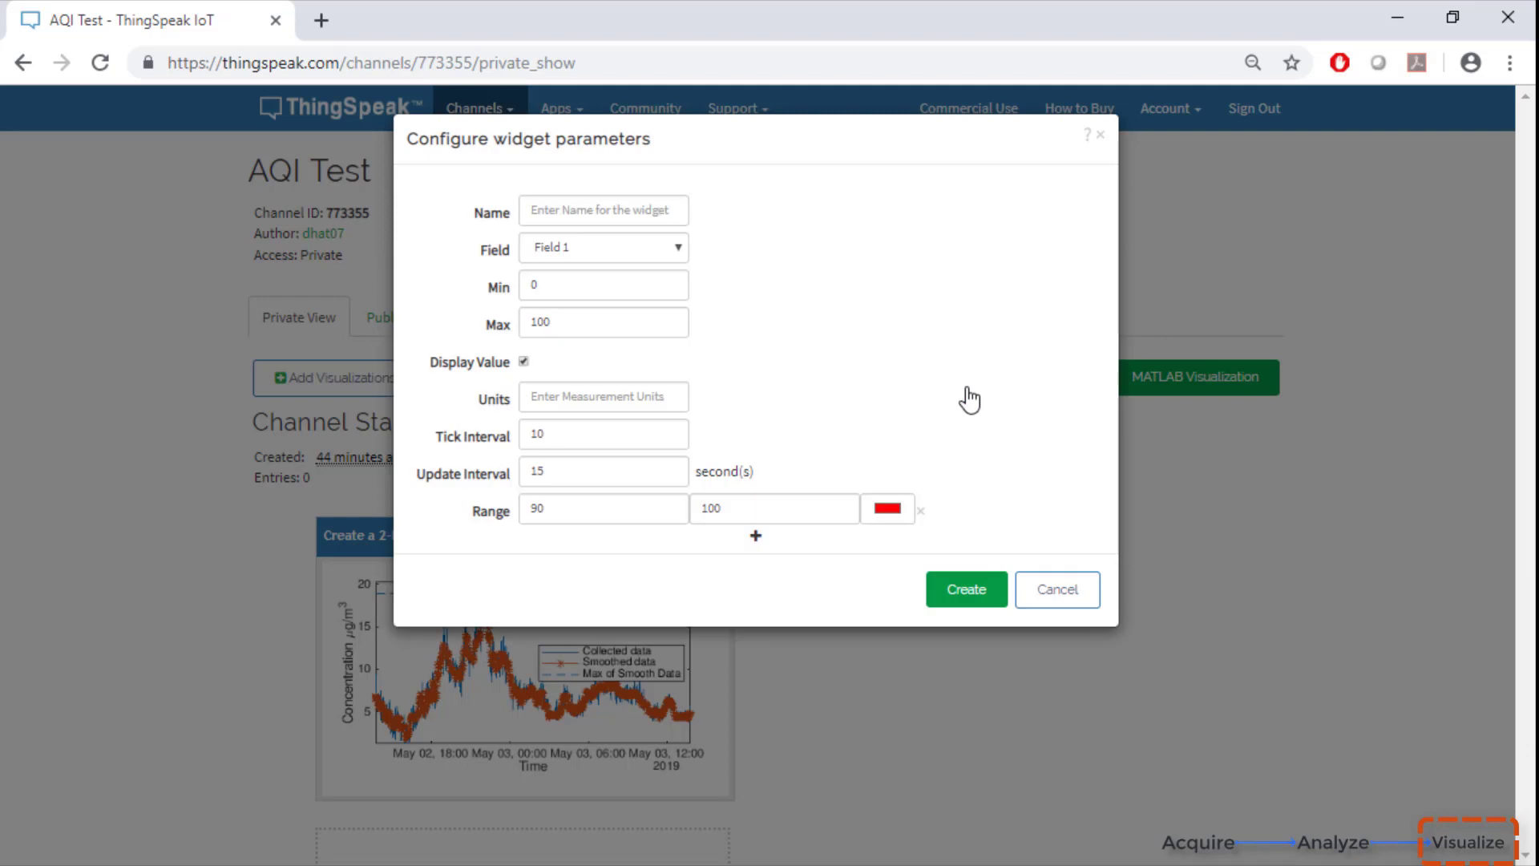
{"action": "left_click", "coordinate": [888, 508]}
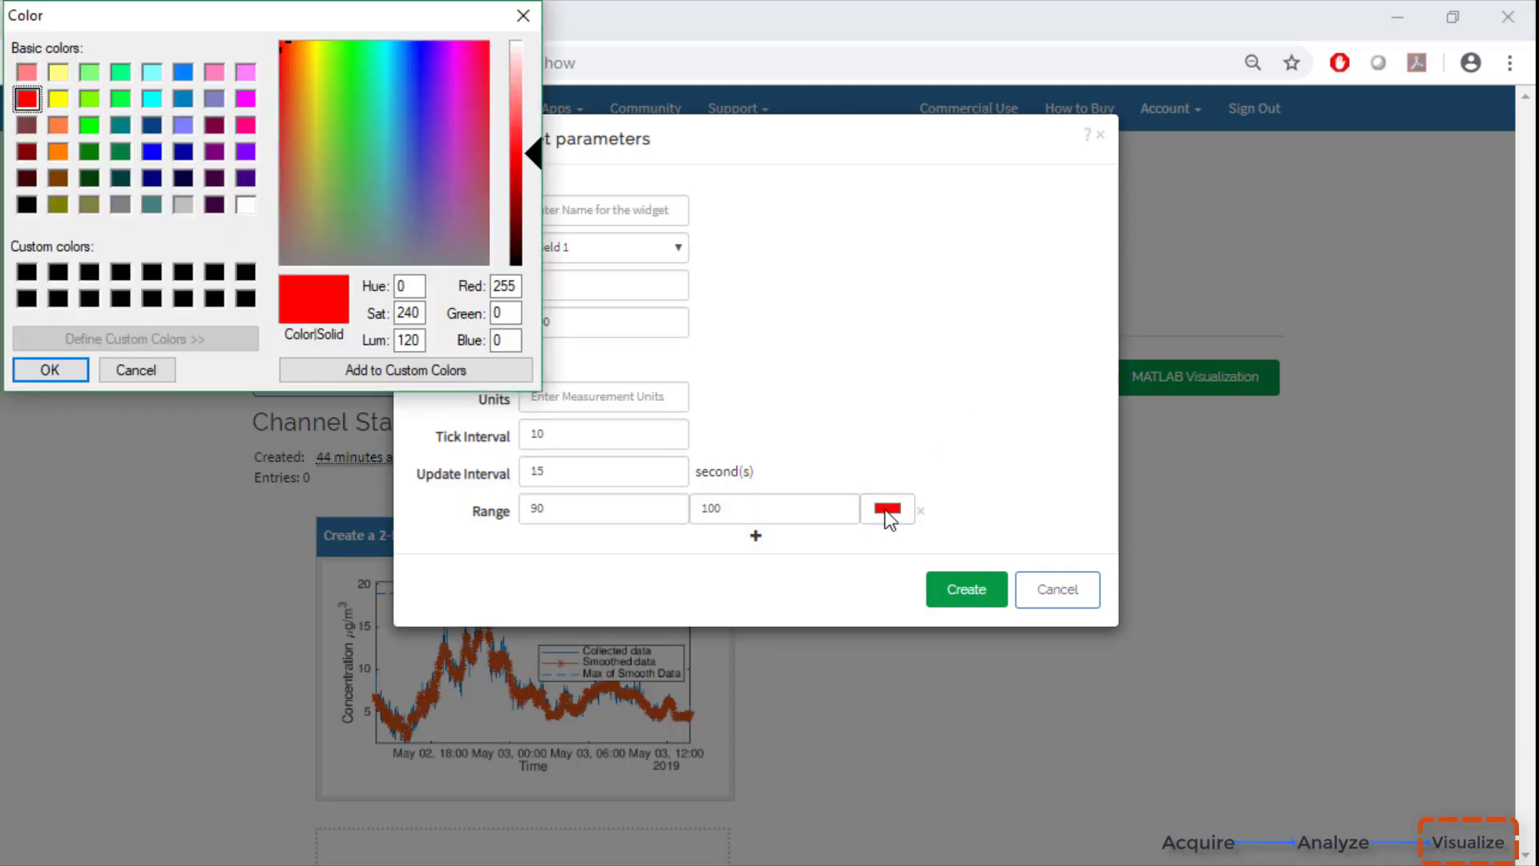
{"action": "left_click", "coordinate": [525, 23]}
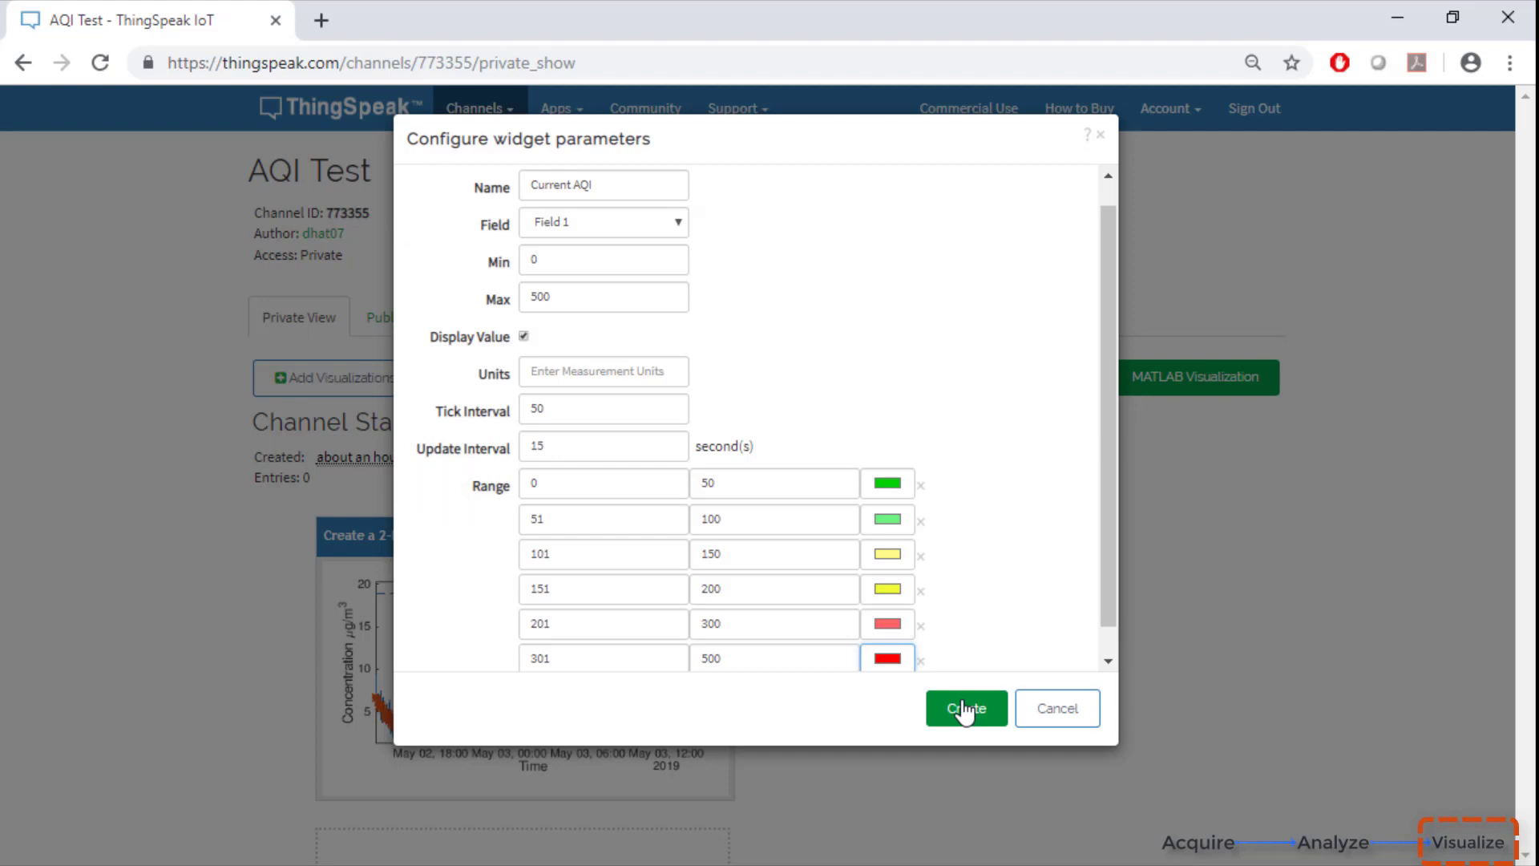
{"action": "left_click", "coordinate": [964, 709]}
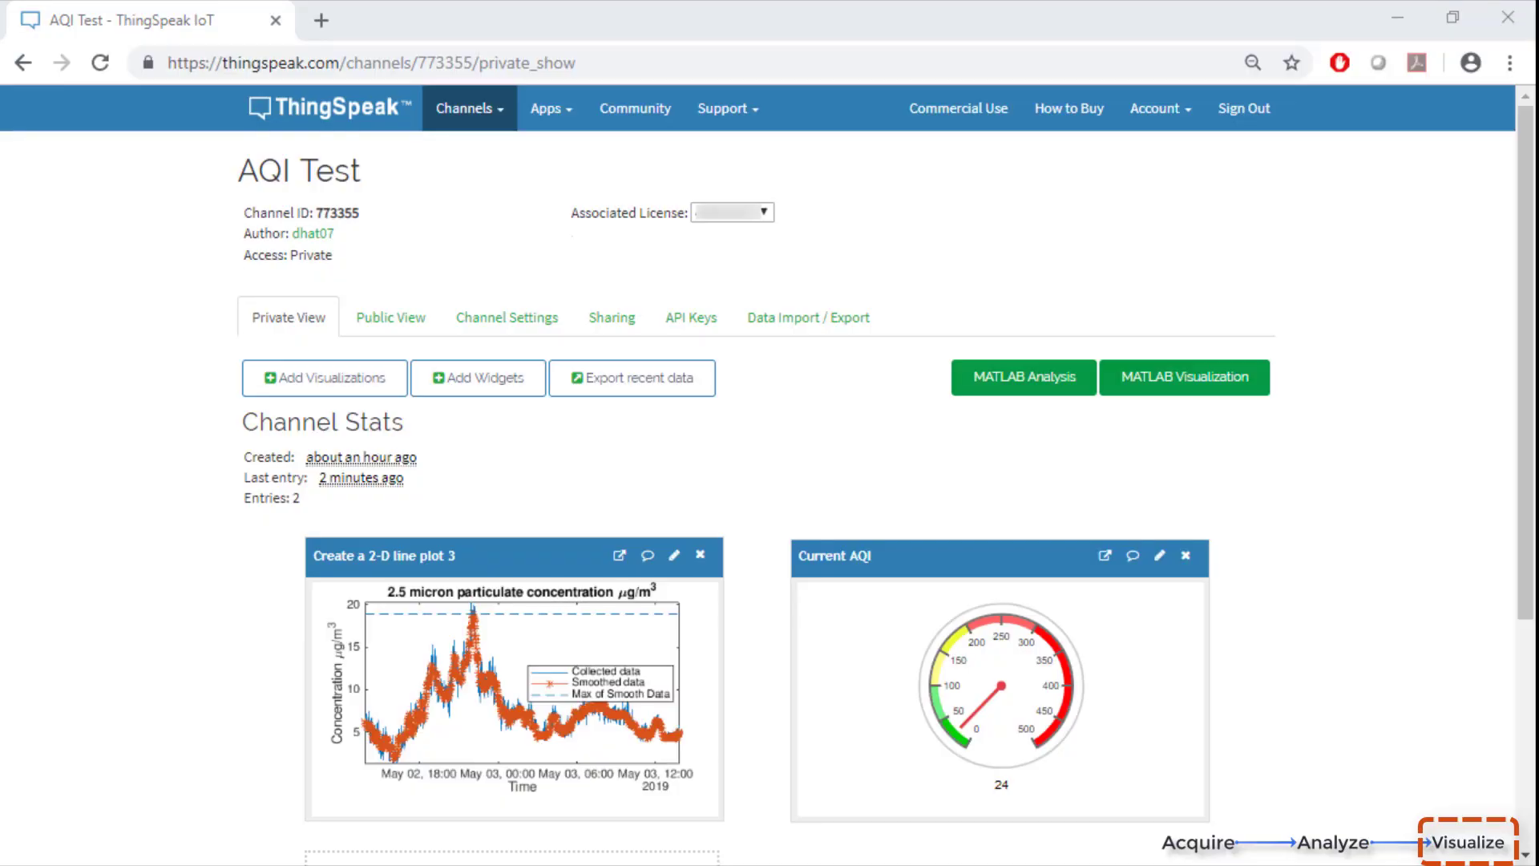
Step: Add a Field 1 Chart visualization to the AQI Test channel
{"action": "scroll", "coordinate": [639, 483], "scroll_direction": "down", "scroll_amount": 4}
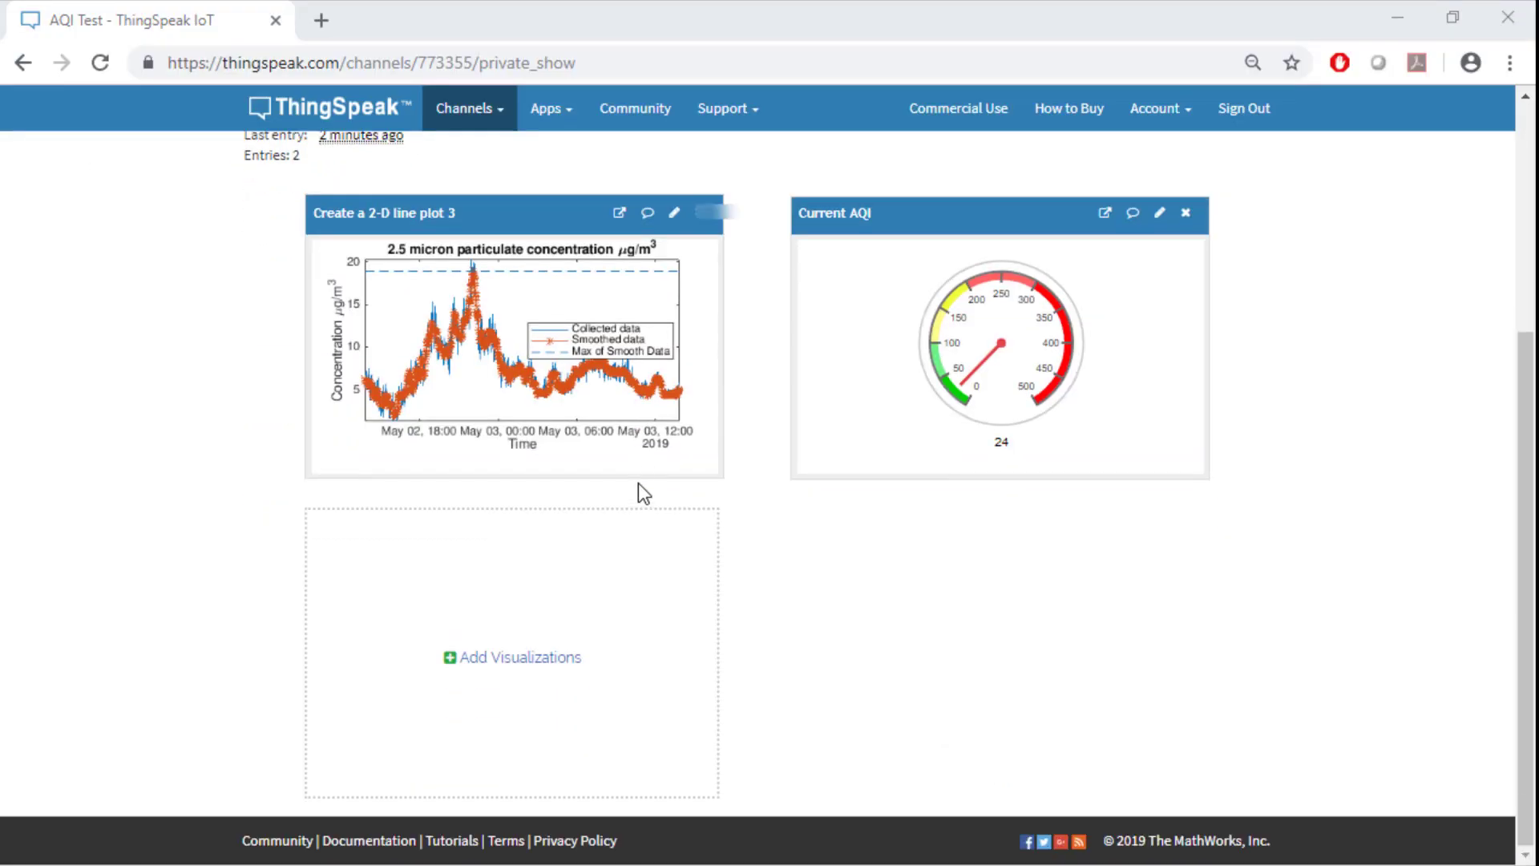
{"action": "left_click", "coordinate": [479, 674]}
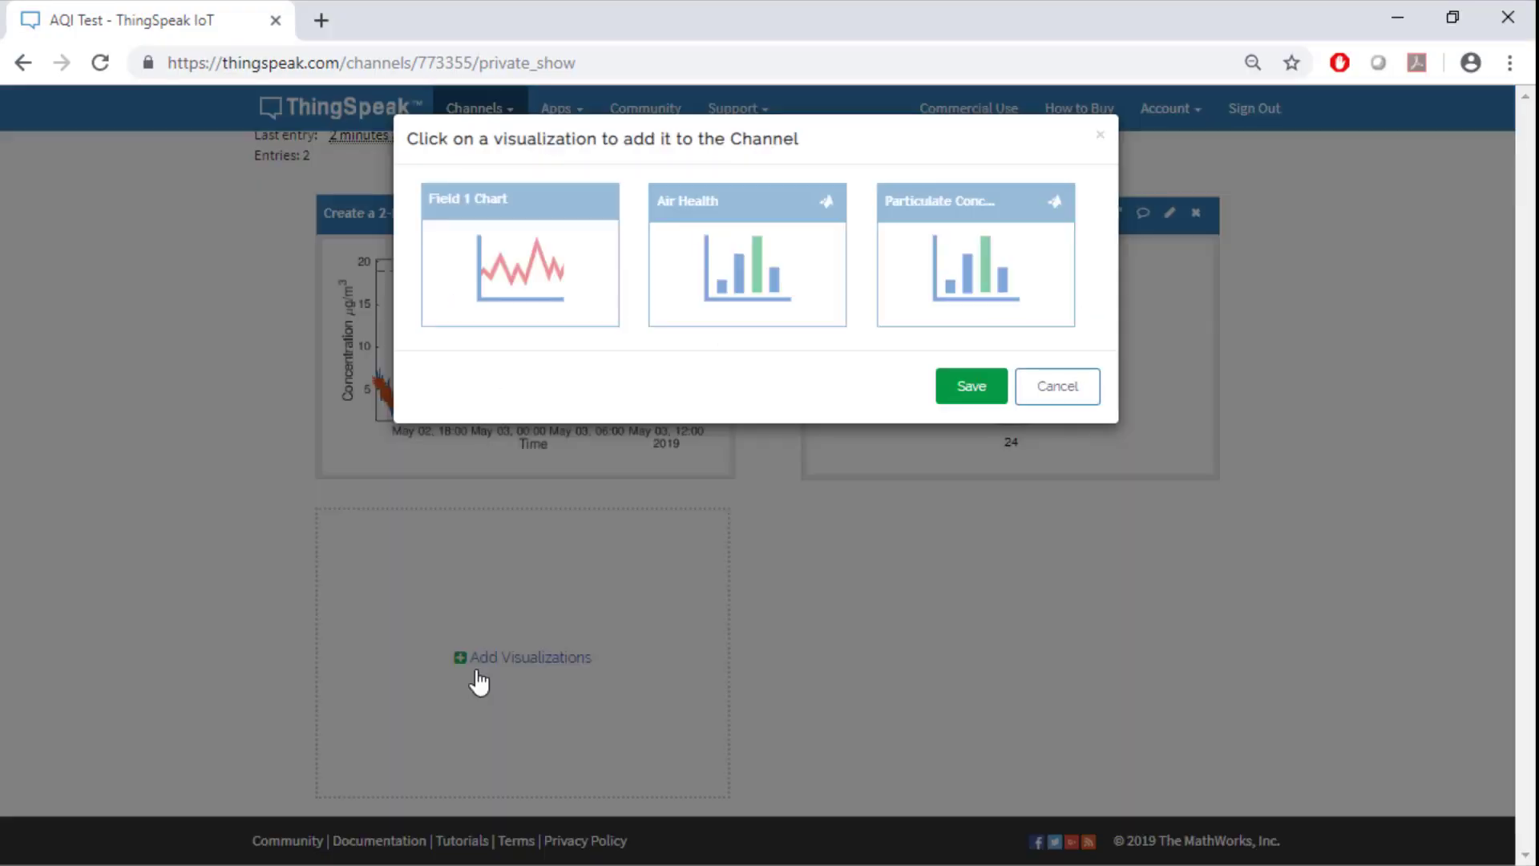
{"action": "left_click", "coordinate": [497, 316]}
{"action": "left_click", "coordinate": [950, 396]}
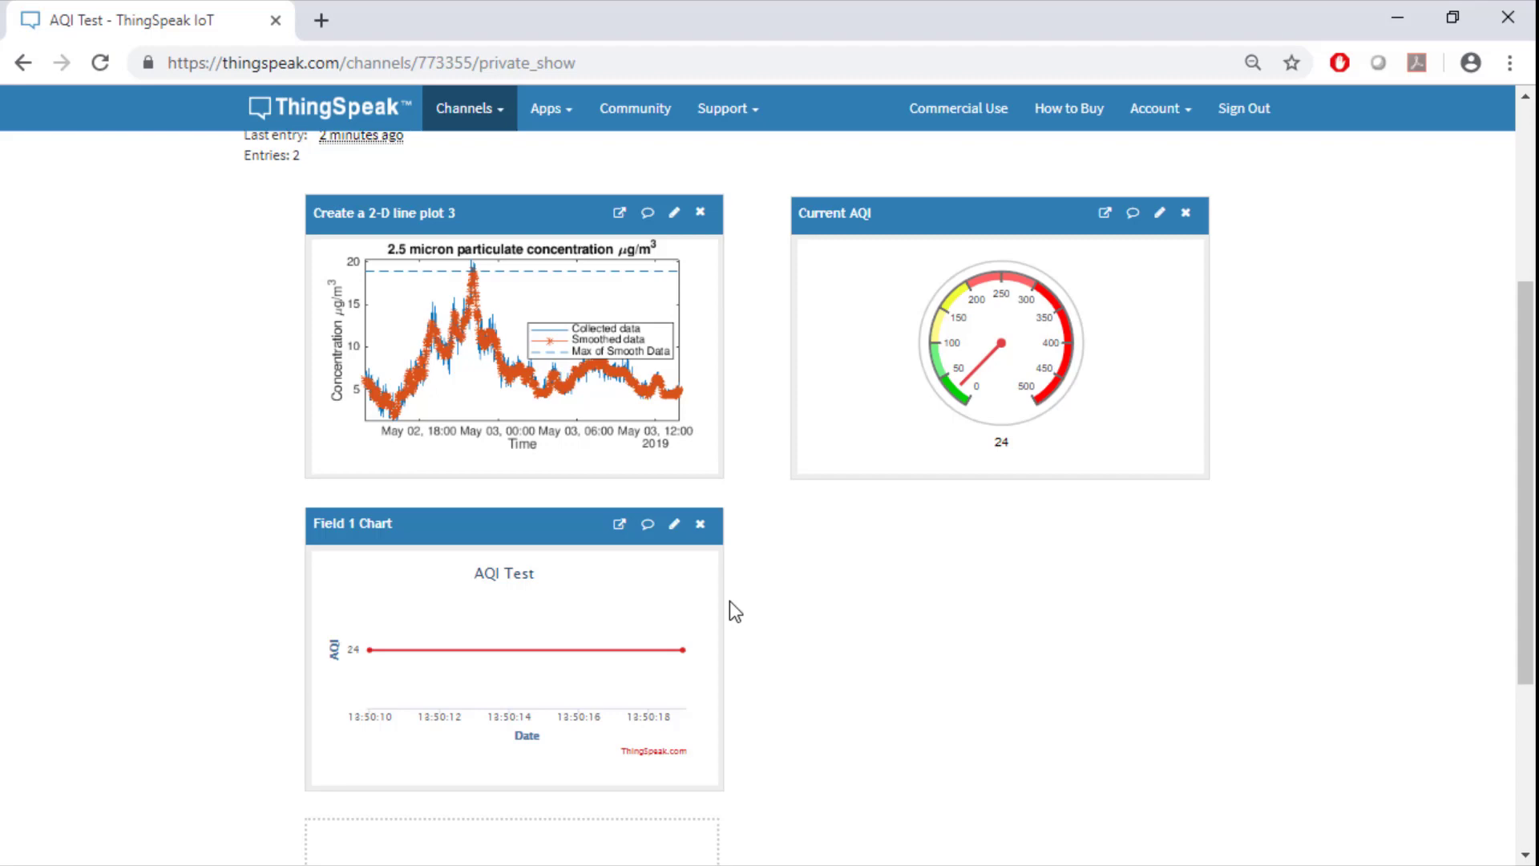
Step: Title the Field 1 chart 'Historical AQI'
{"action": "left_click", "coordinate": [673, 525]}
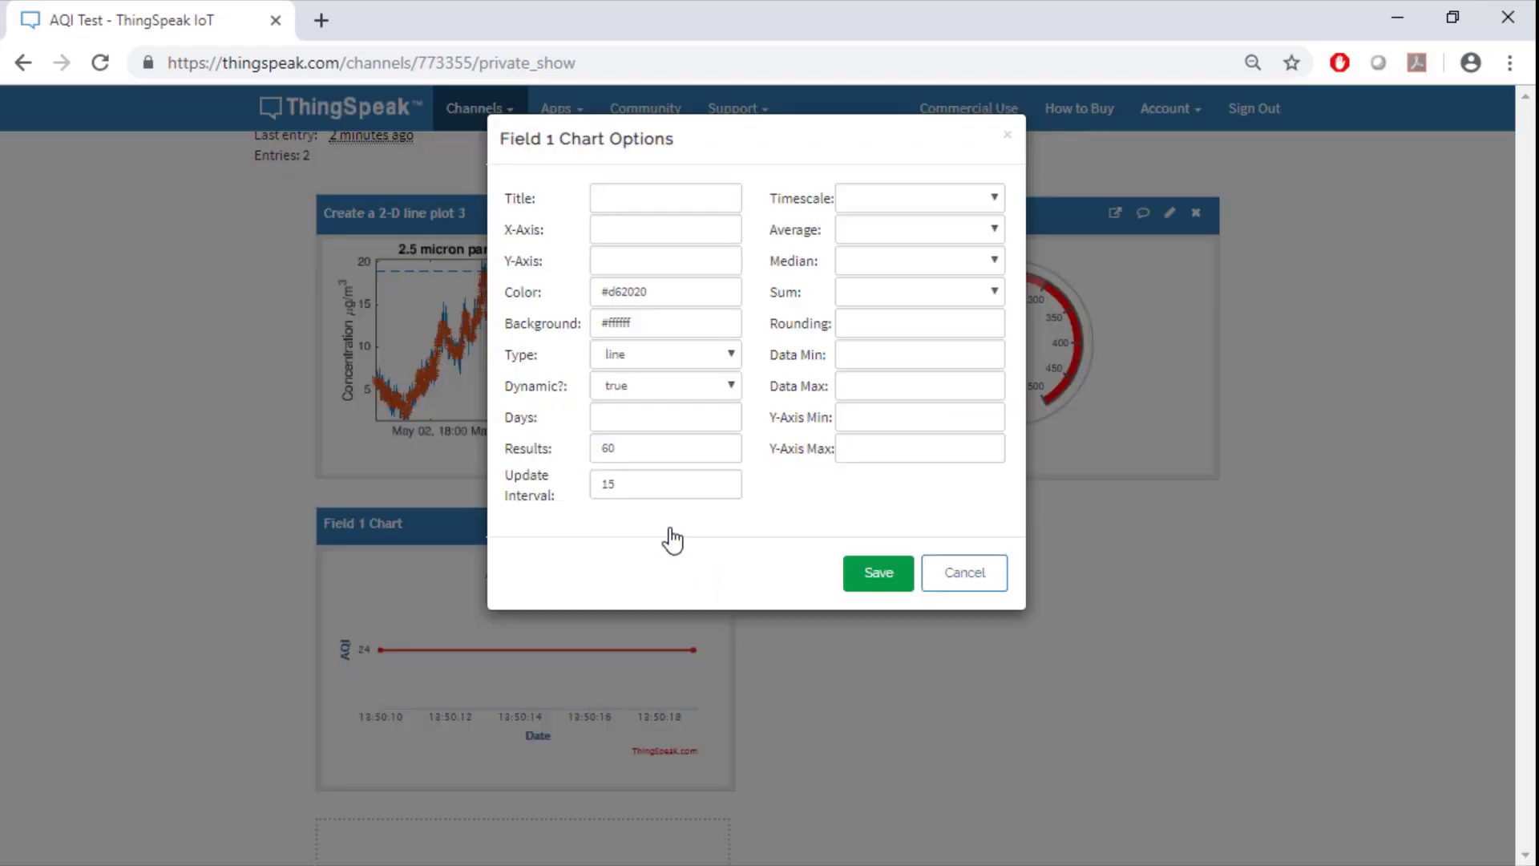
{"action": "left_click", "coordinate": [629, 202]}
{"action": "type", "text": "H"}
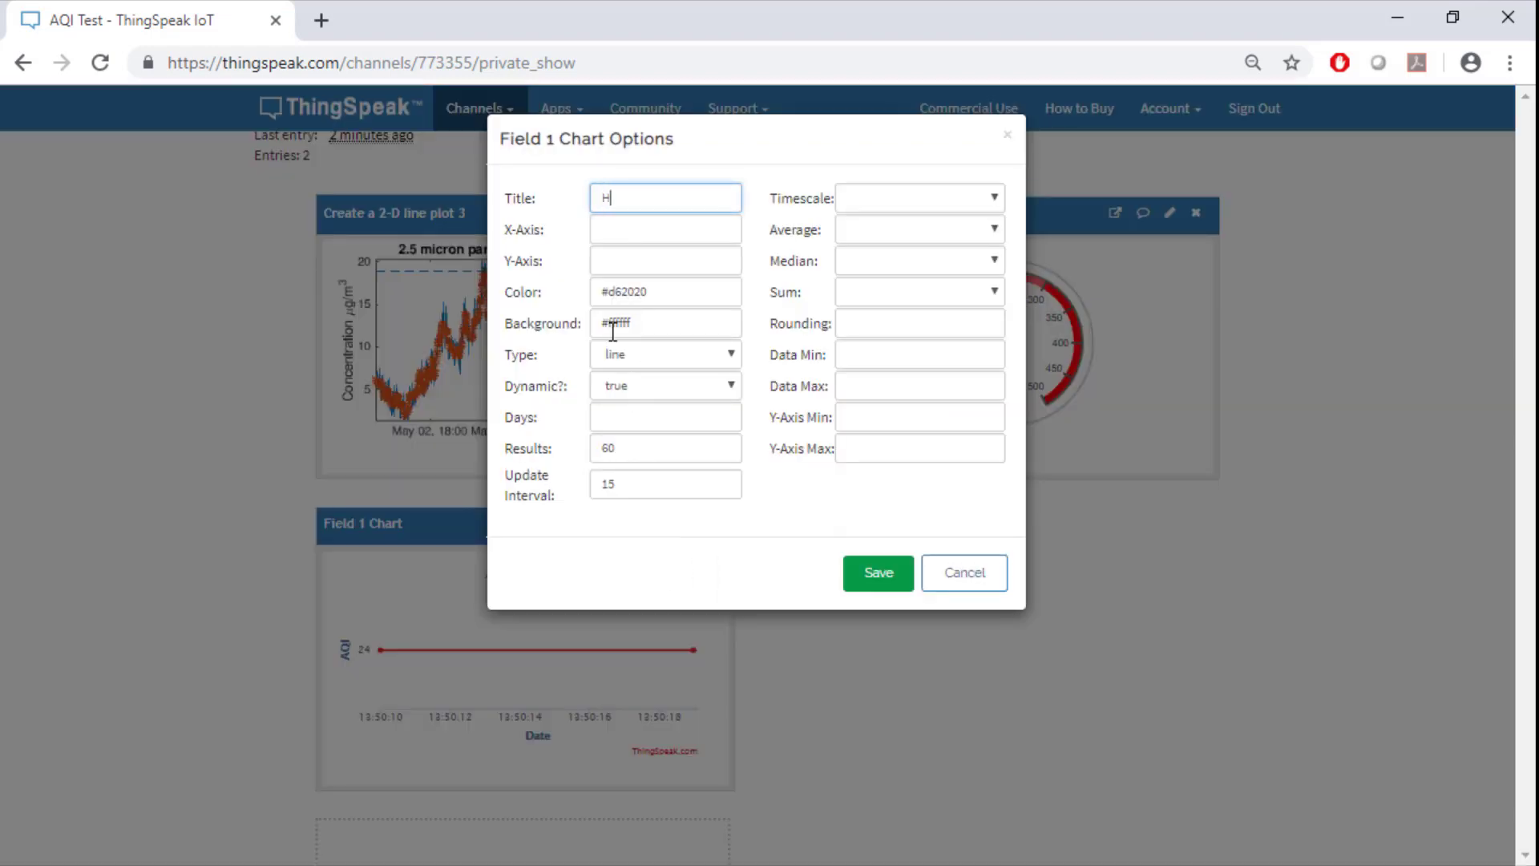
{"action": "type", "text": "istorical "}
{"action": "type", "text": "AQI"}
{"action": "left_click", "coordinate": [869, 574]}
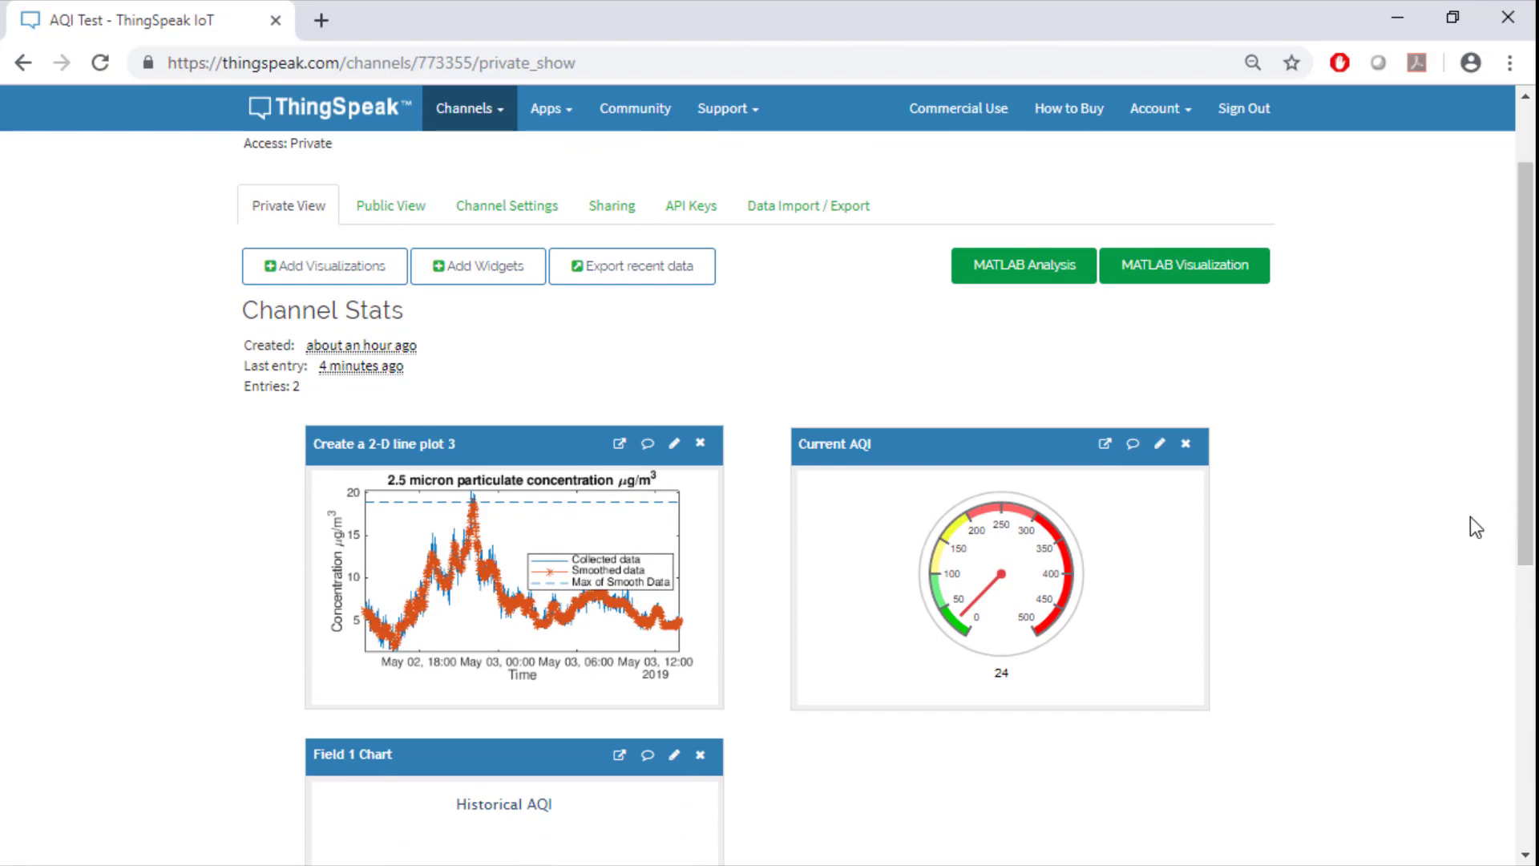
Step: Create a custom MATLAB visualization with the air-health code and run it, showing a green 'Good' box
{"action": "left_click", "coordinate": [1229, 279]}
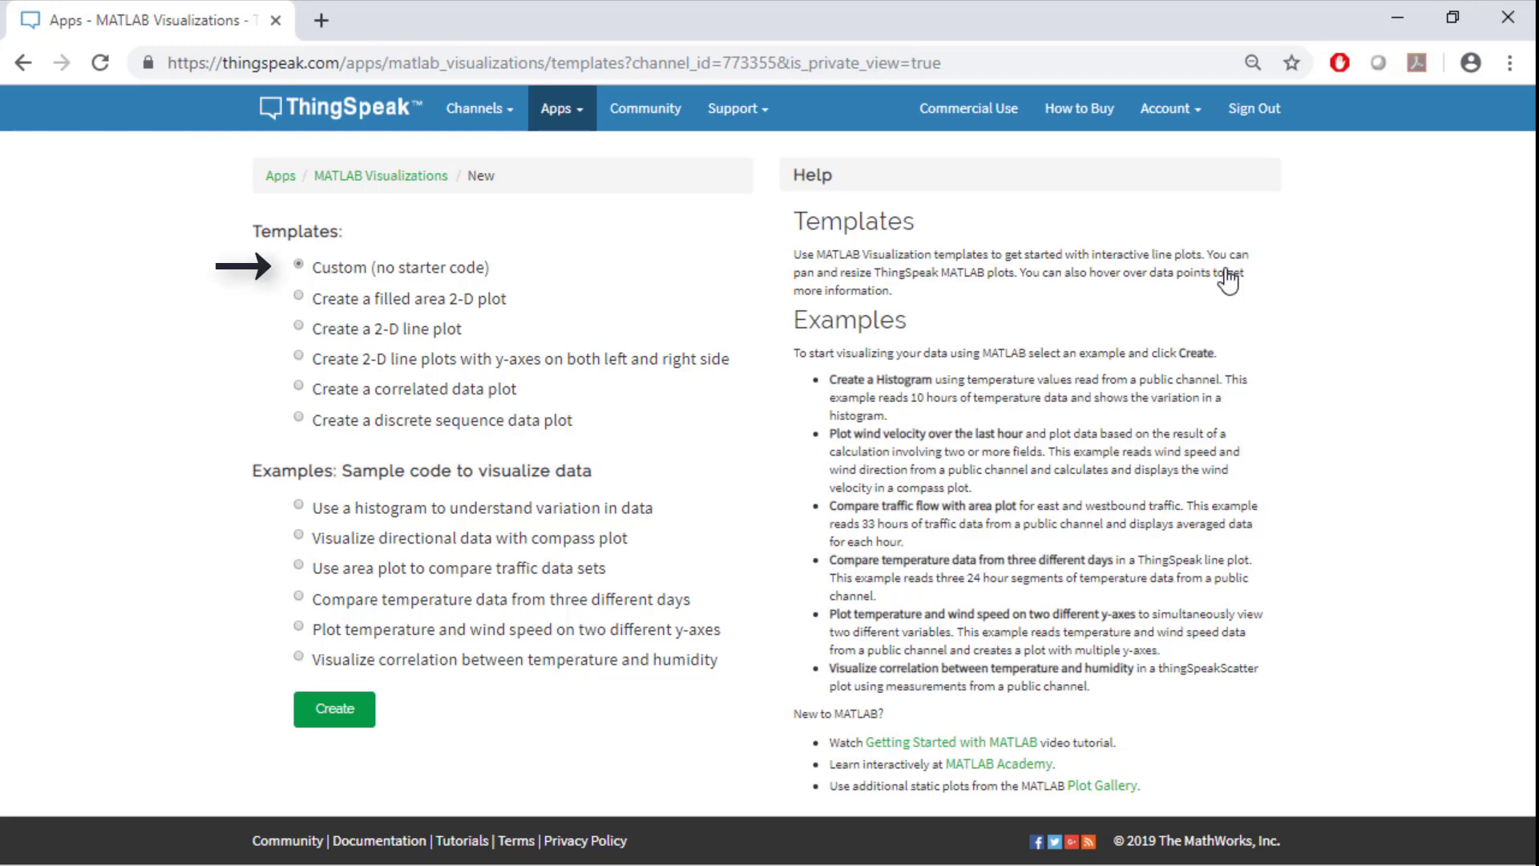
{"action": "left_click", "coordinate": [318, 709]}
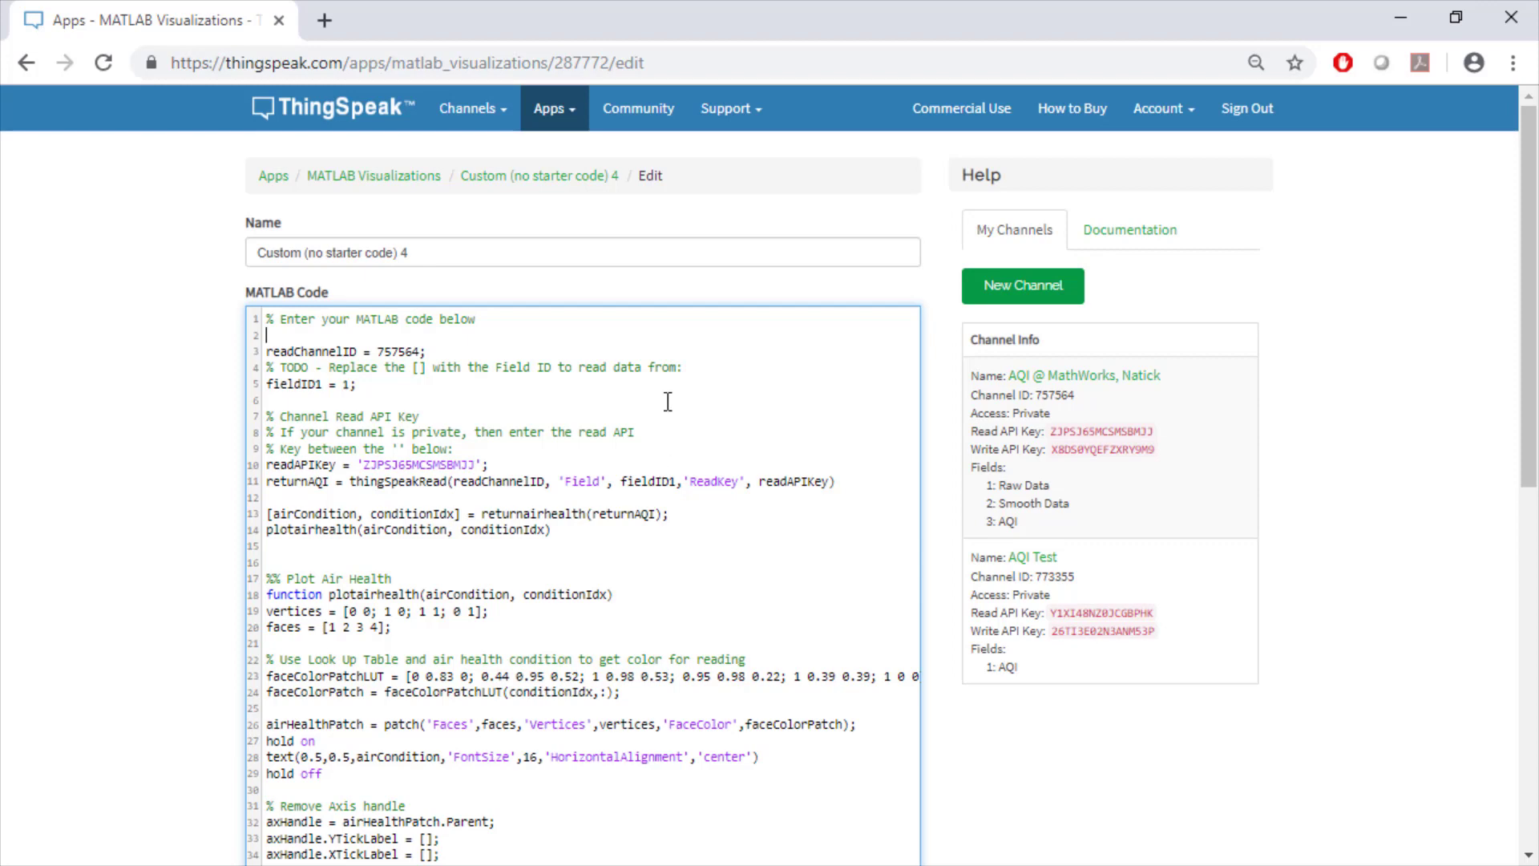
{"action": "scroll", "coordinate": [663, 402], "scroll_direction": "down", "scroll_amount": 5}
{"action": "left_click", "coordinate": [274, 720]}
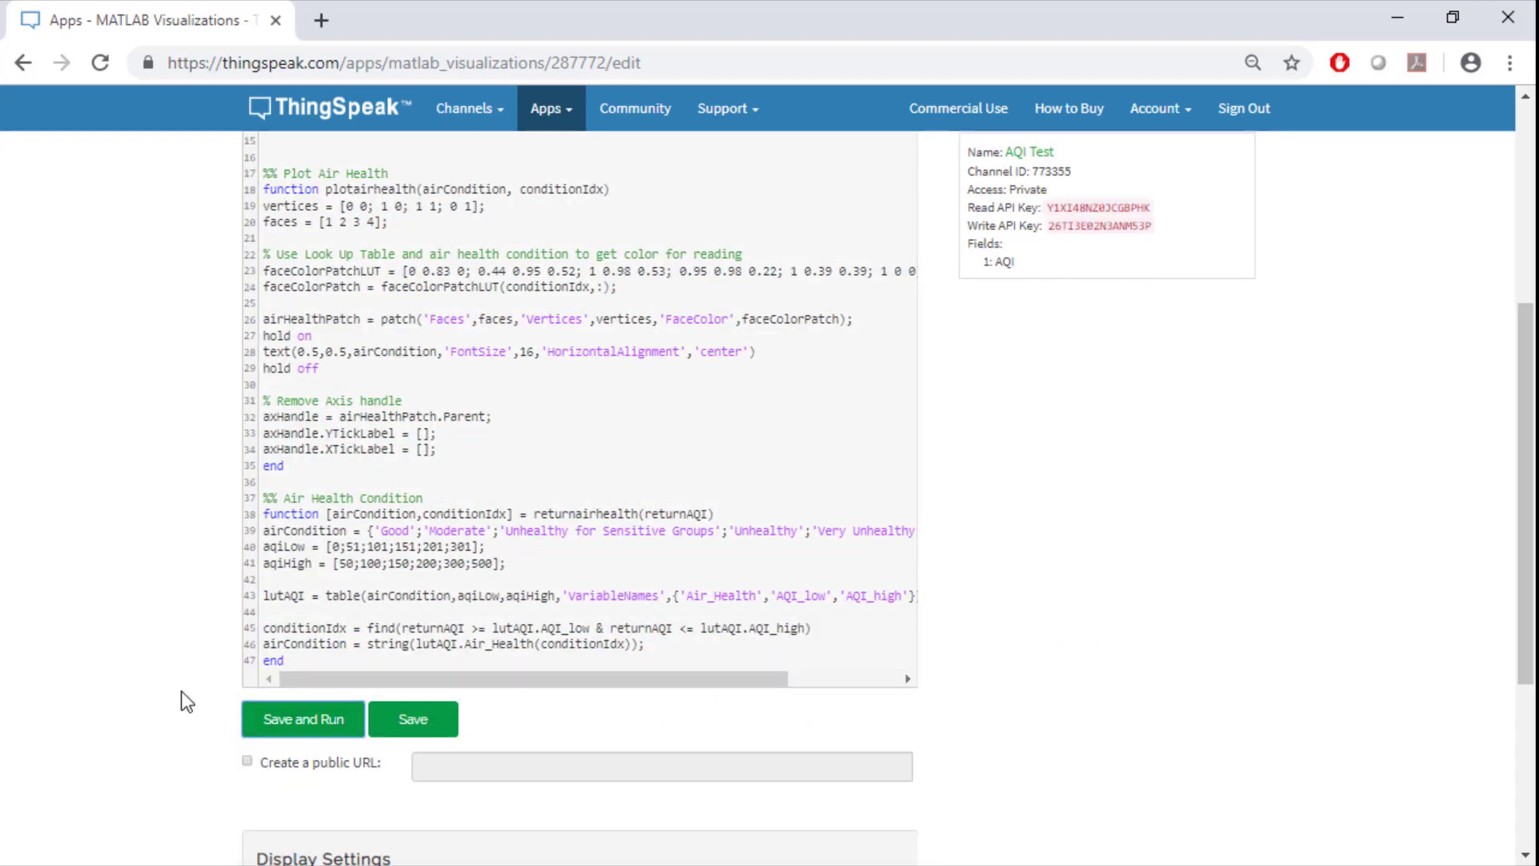
{"action": "scroll", "coordinate": [1492, 424], "scroll_direction": "down", "scroll_amount": 6}
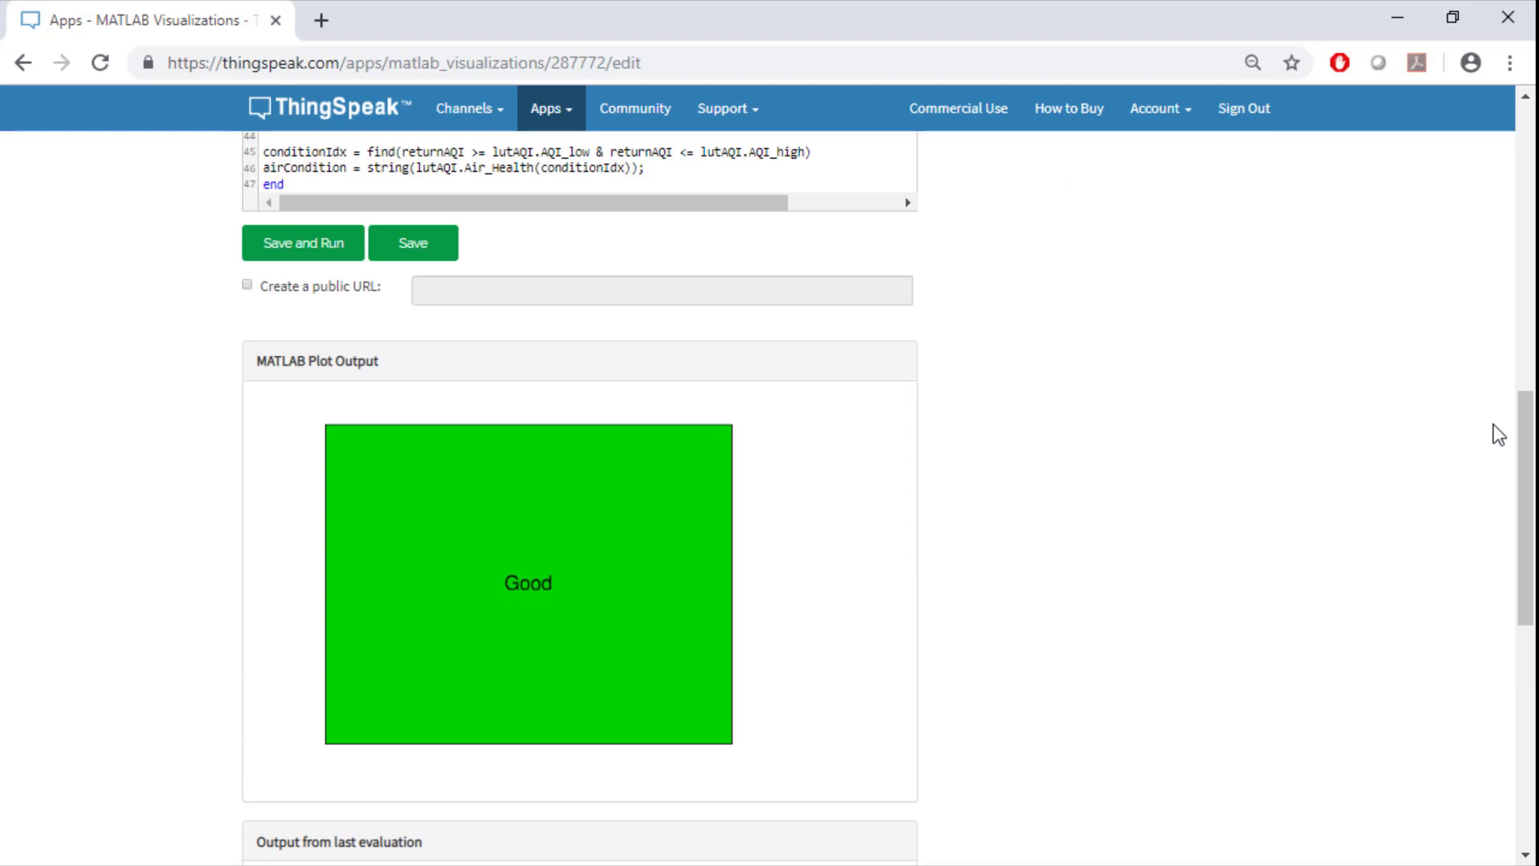
{"action": "left_click", "coordinate": [472, 108]}
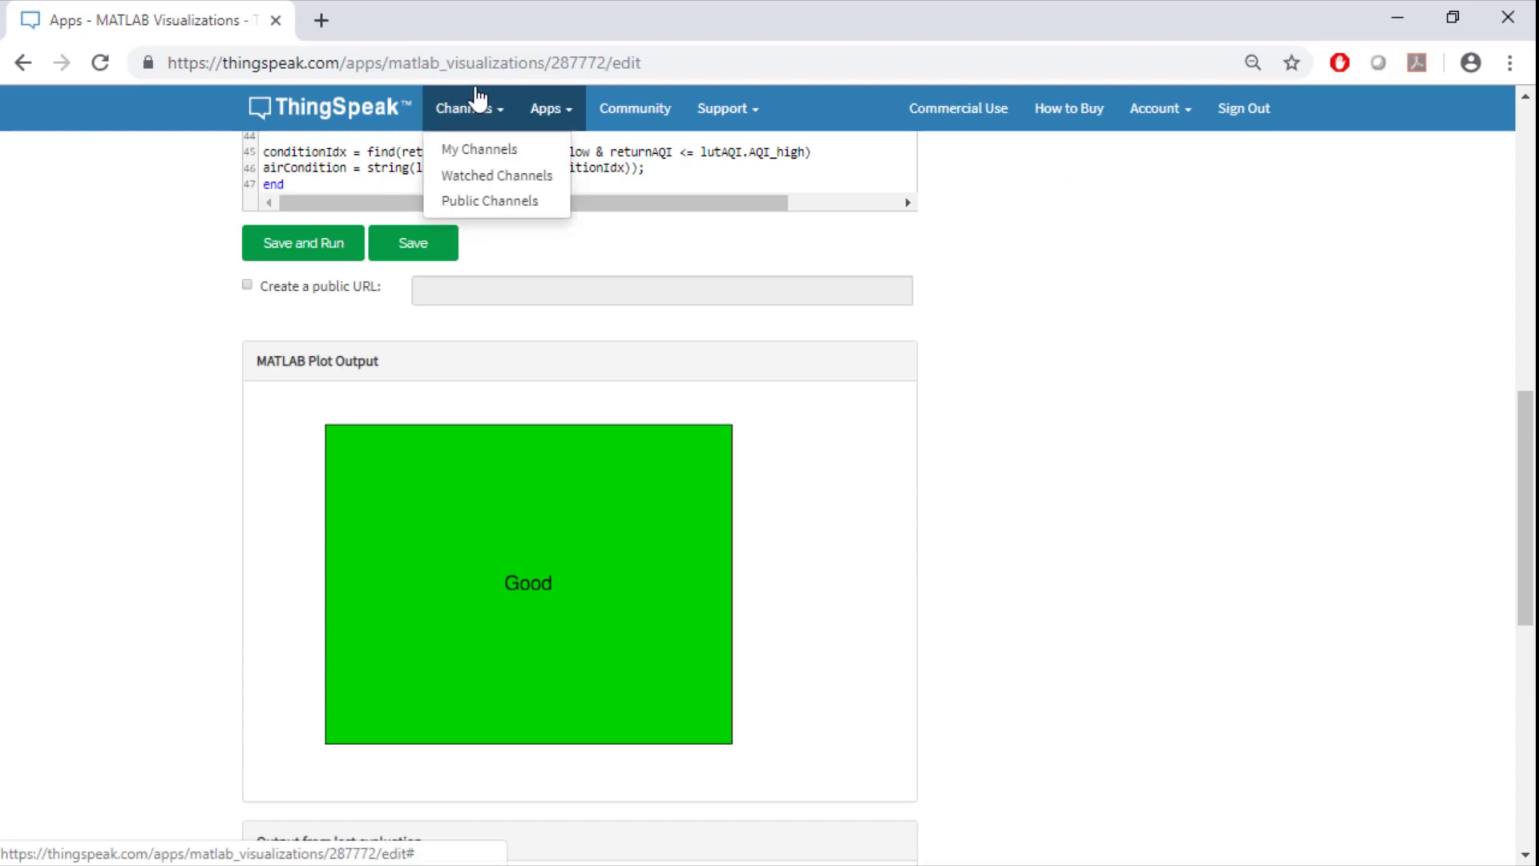
Step: In the AQI Test channel, rename the custom visualization widget to 'Air Health'
{"action": "left_click", "coordinate": [482, 149]}
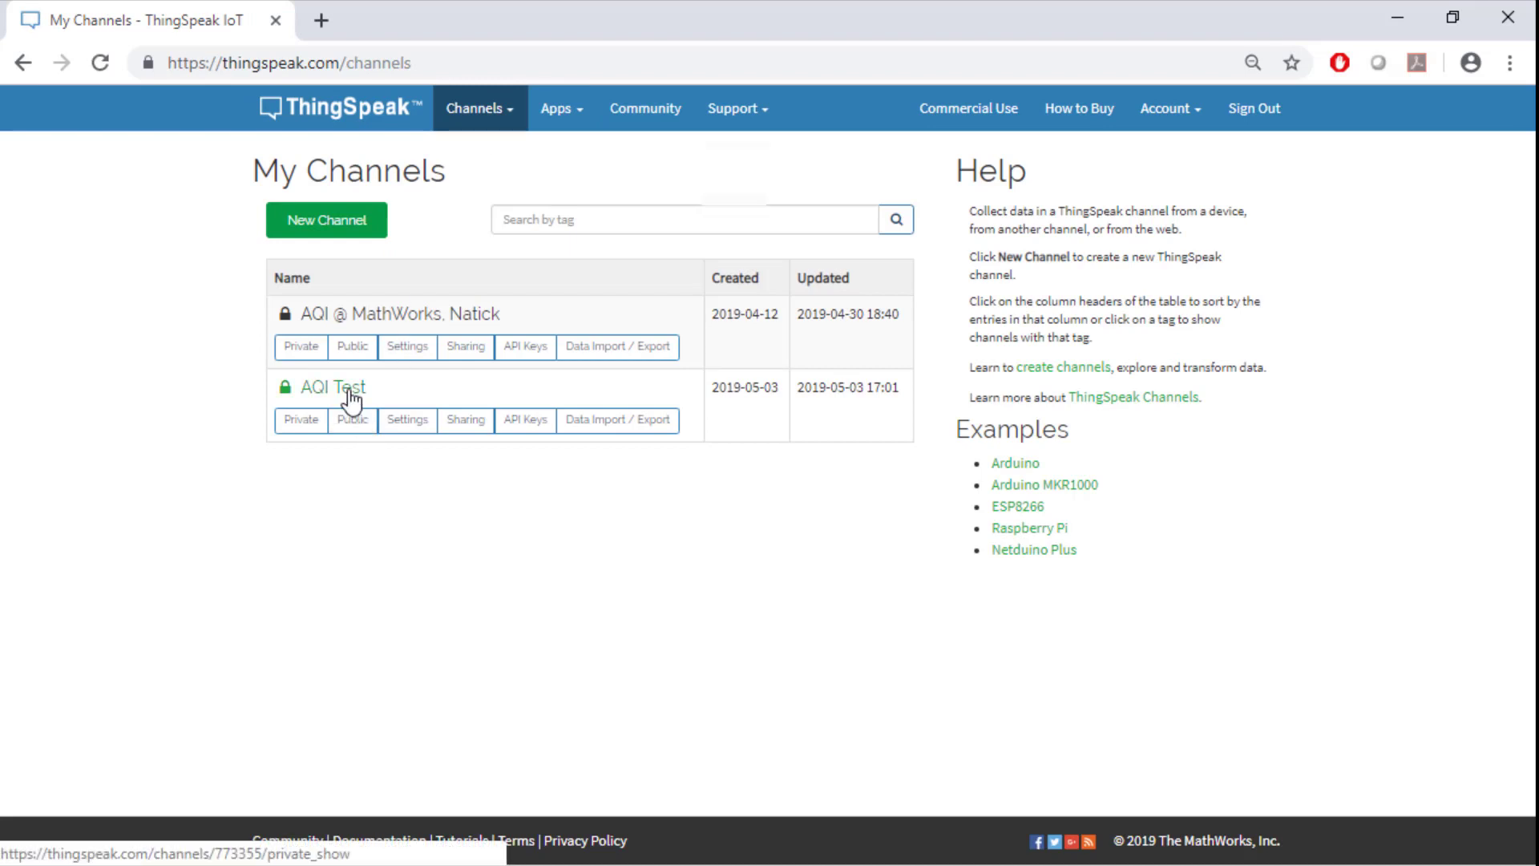
{"action": "left_click", "coordinate": [351, 388]}
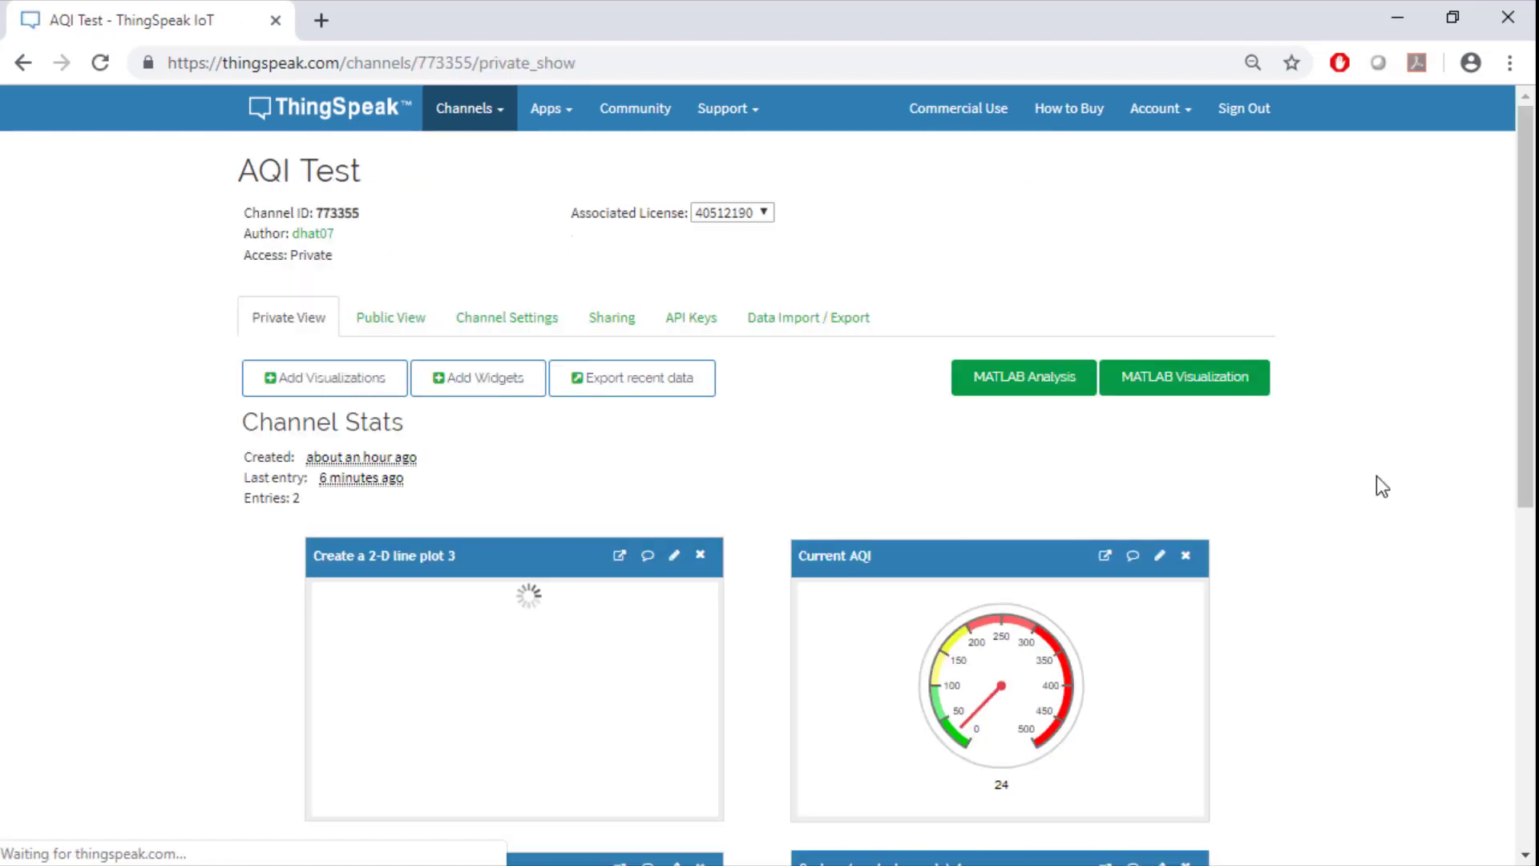
{"action": "scroll", "coordinate": [1377, 474], "scroll_direction": "down", "scroll_amount": 5}
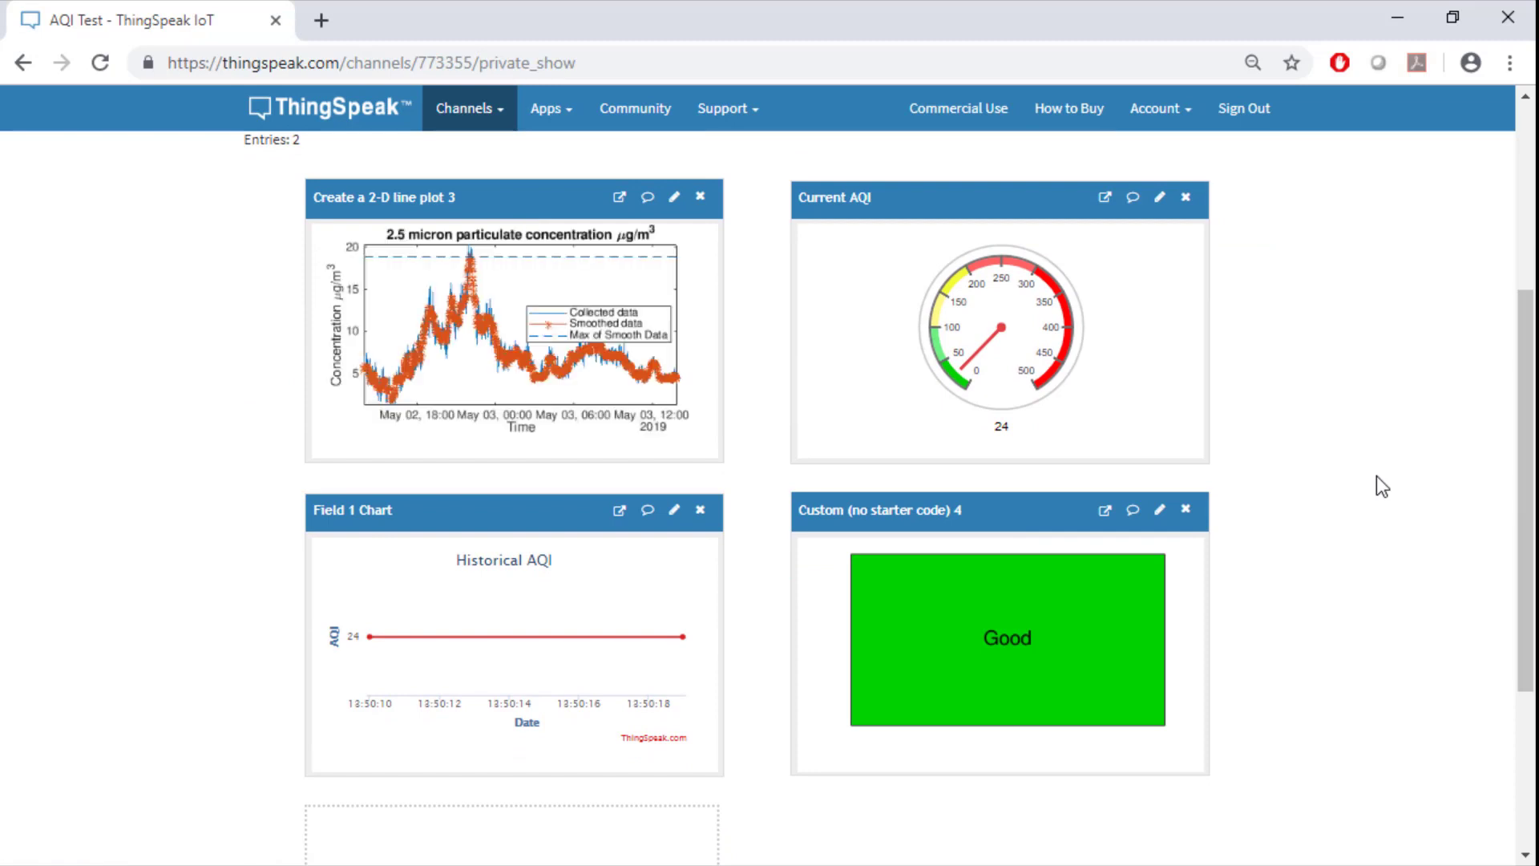
{"action": "left_click", "coordinate": [1160, 510]}
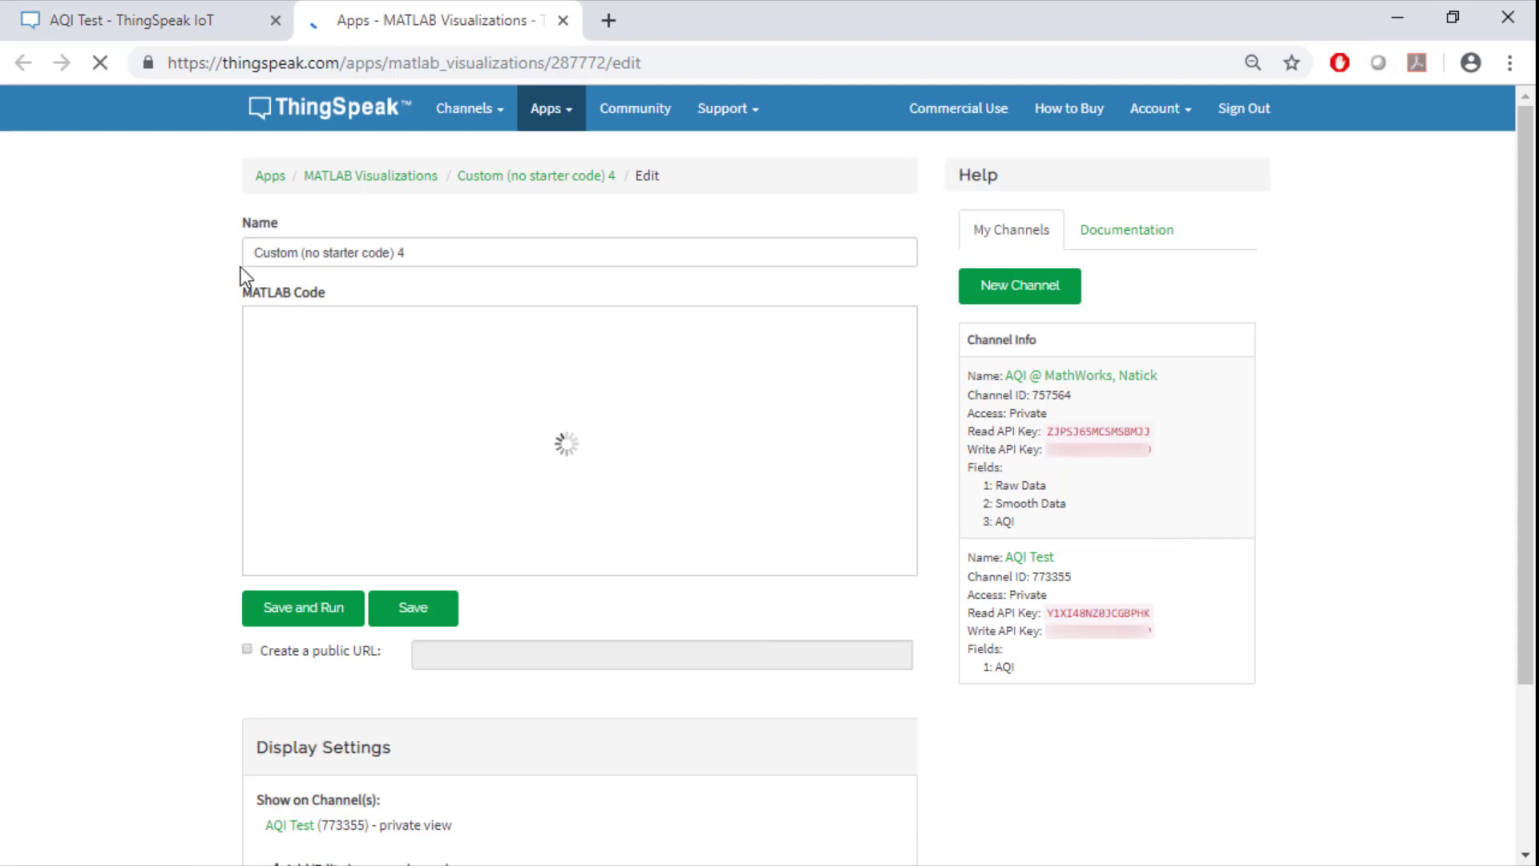
{"action": "left_click_drag", "start_coordinate": [427, 252], "coordinate": [176, 314]}
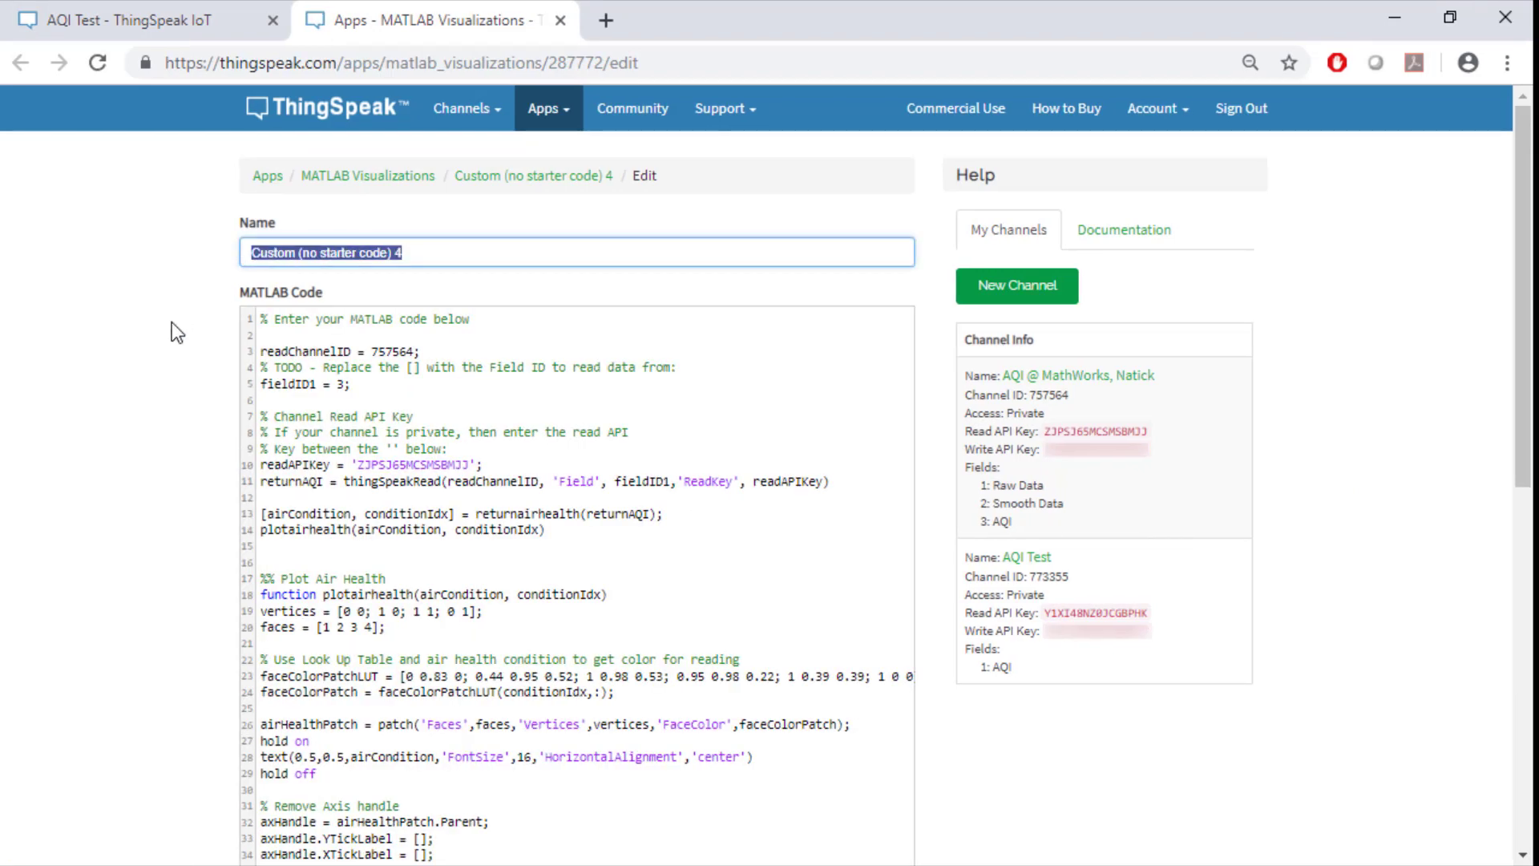
{"action": "type", "text": "Air Health"}
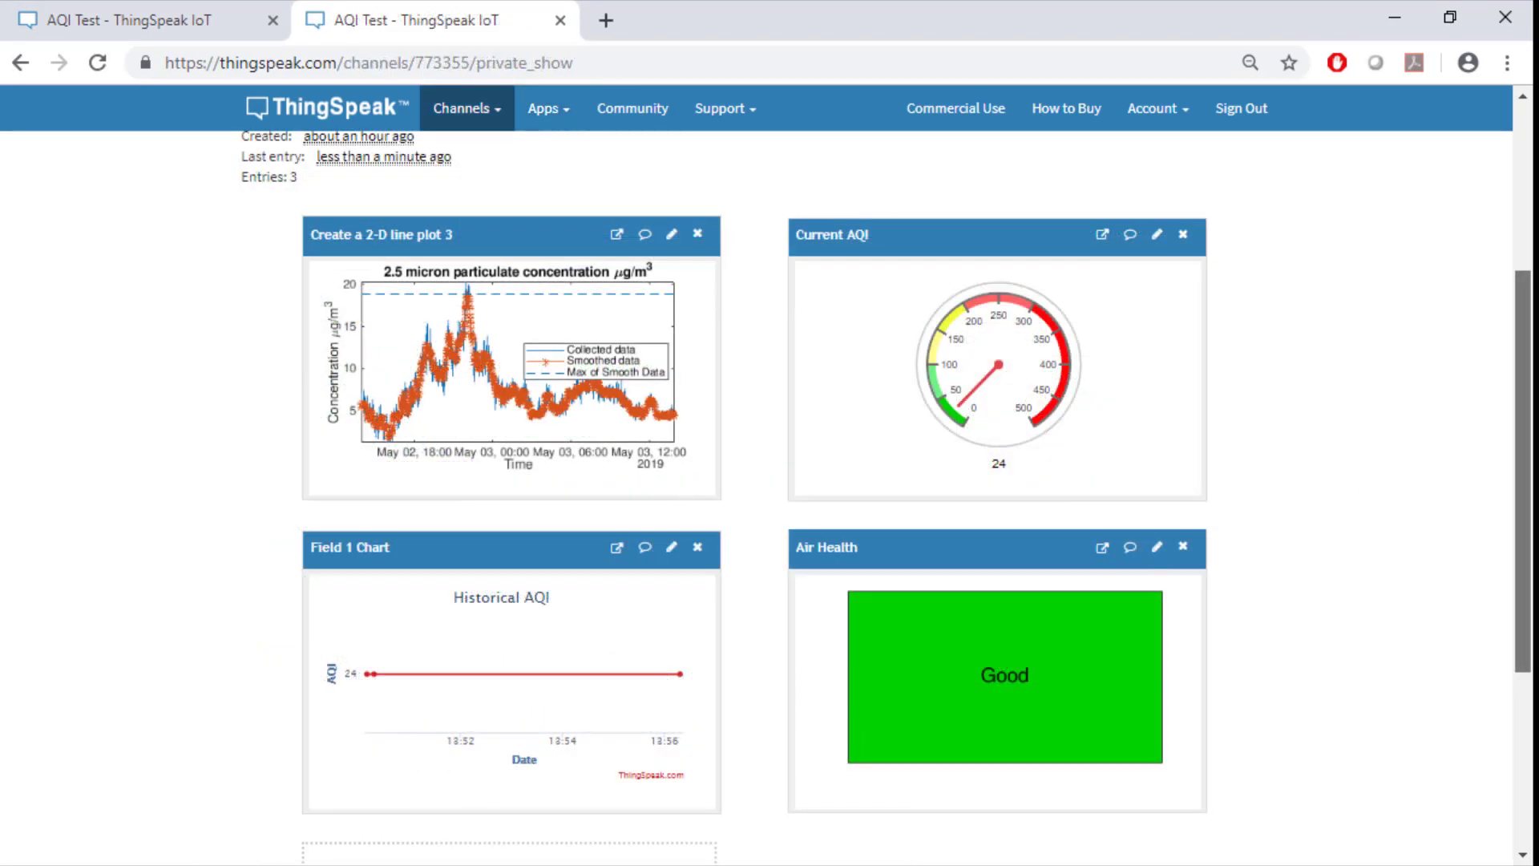